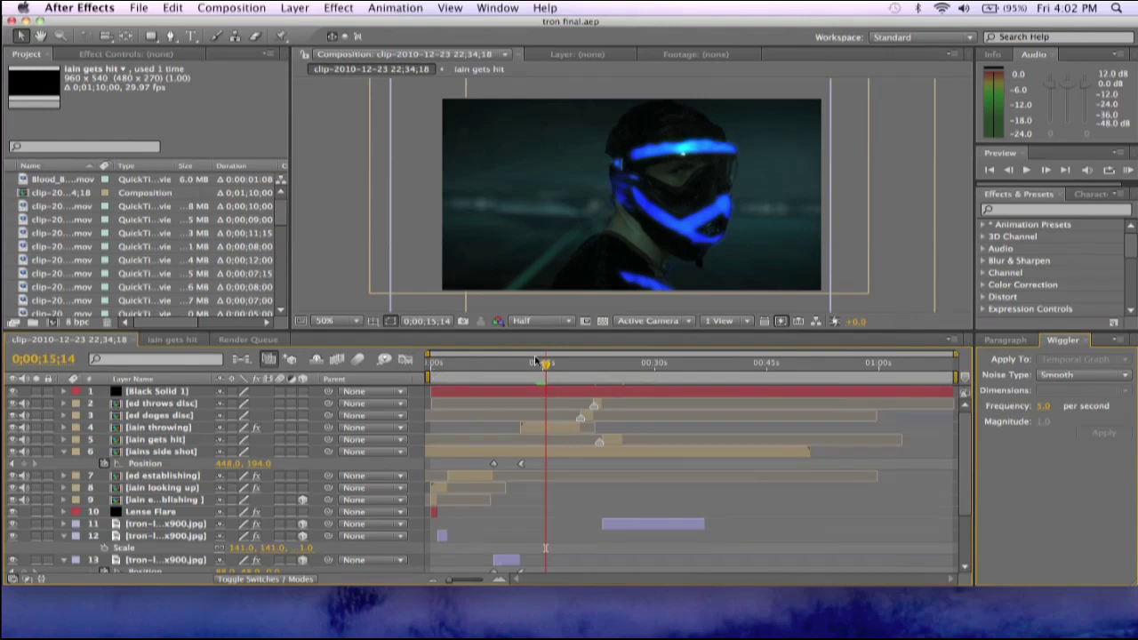
Step: Scrub and play the finished helmet shot around 13 to 15 seconds to examine its glowing blue stripes
{"action": "left_click_drag", "start_coordinate": [544, 364], "coordinate": [536, 364]}
{"action": "key", "text": "space"}
{"action": "key", "text": "space"}
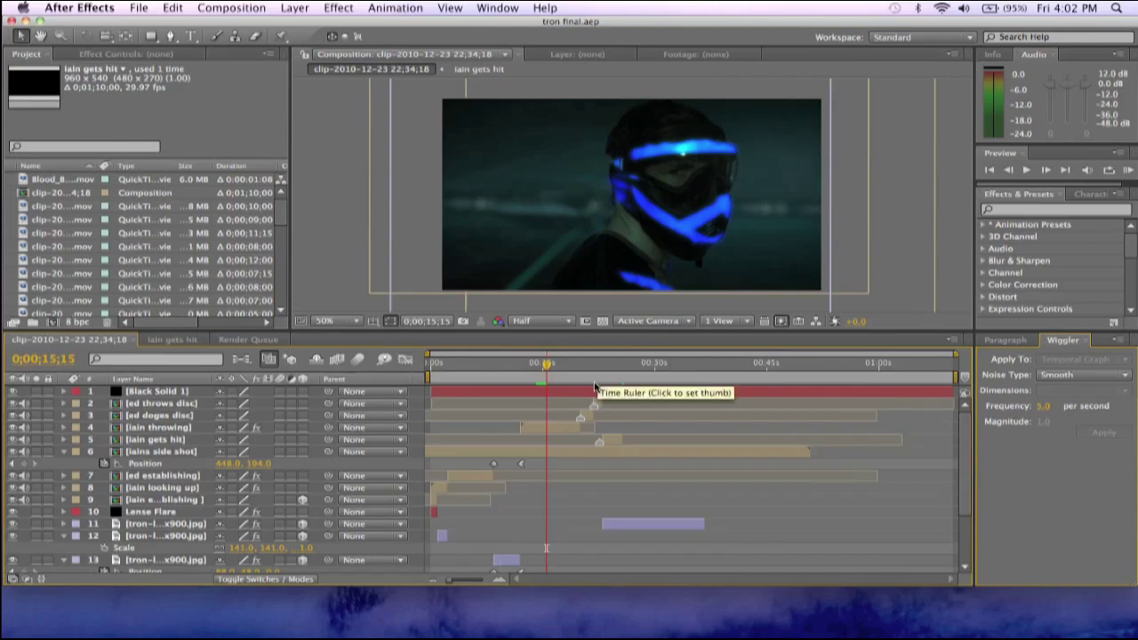
{"action": "left_click", "coordinate": [538, 365]}
{"action": "mouse_move", "coordinate": [537, 365]}
{"action": "left_mouse_down"}
{"action": "mouse_move", "coordinate": [526, 364]}
{"action": "mouse_move", "coordinate": [547, 364]}
{"action": "left_mouse_up"}
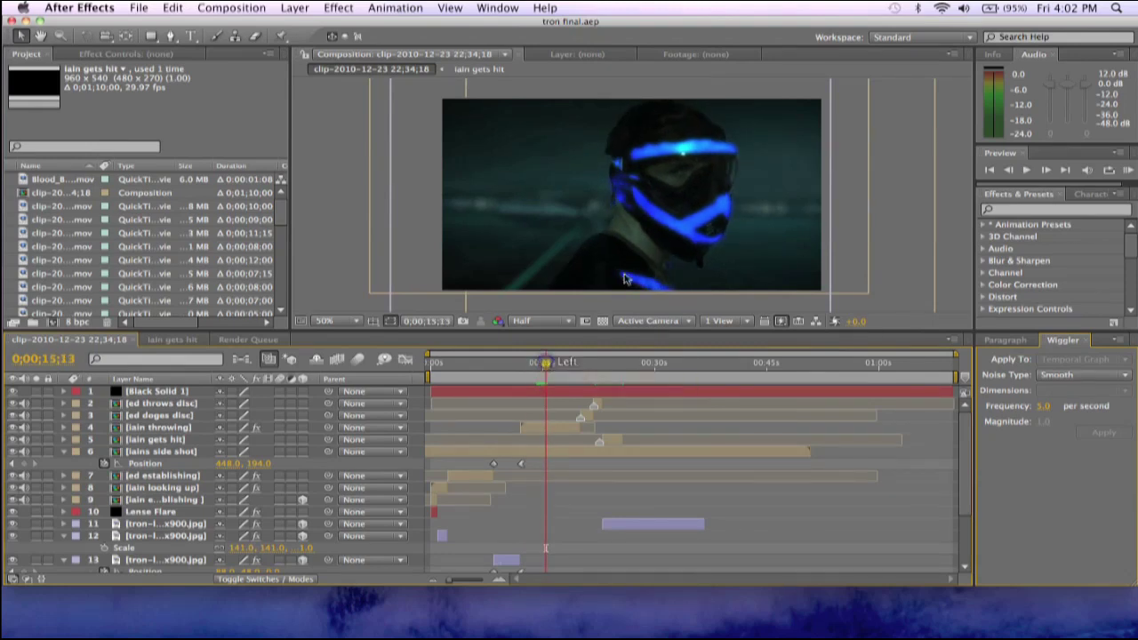
{"action": "left_click", "coordinate": [544, 364]}
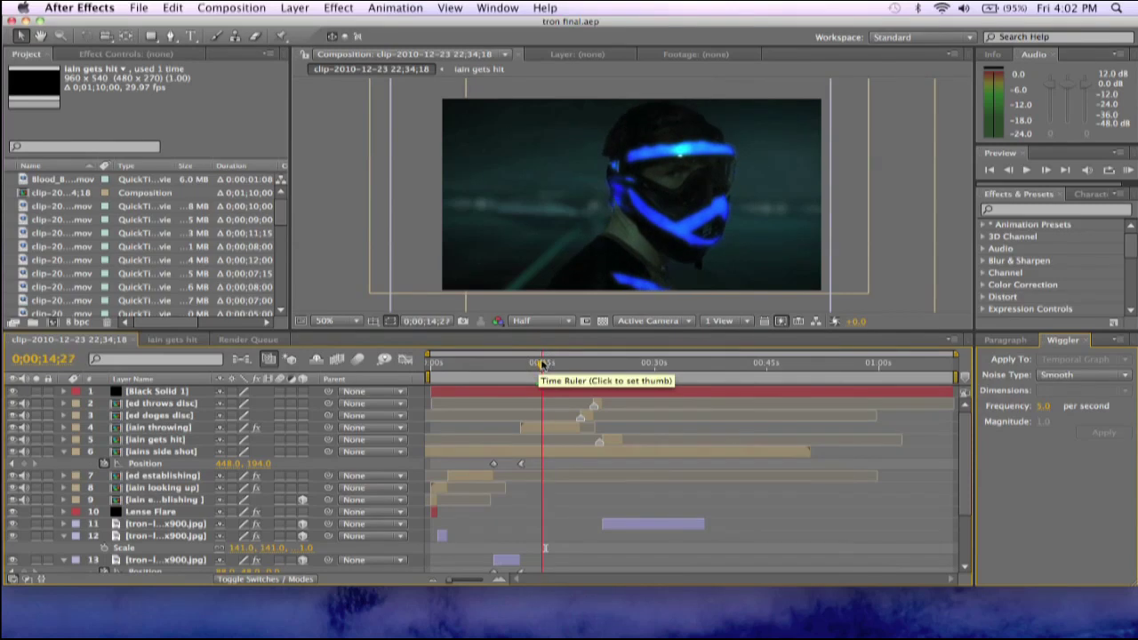
{"action": "mouse_move", "coordinate": [544, 362]}
{"action": "left_mouse_down"}
{"action": "mouse_move", "coordinate": [562, 360]}
{"action": "mouse_move", "coordinate": [531, 362]}
{"action": "left_mouse_up"}
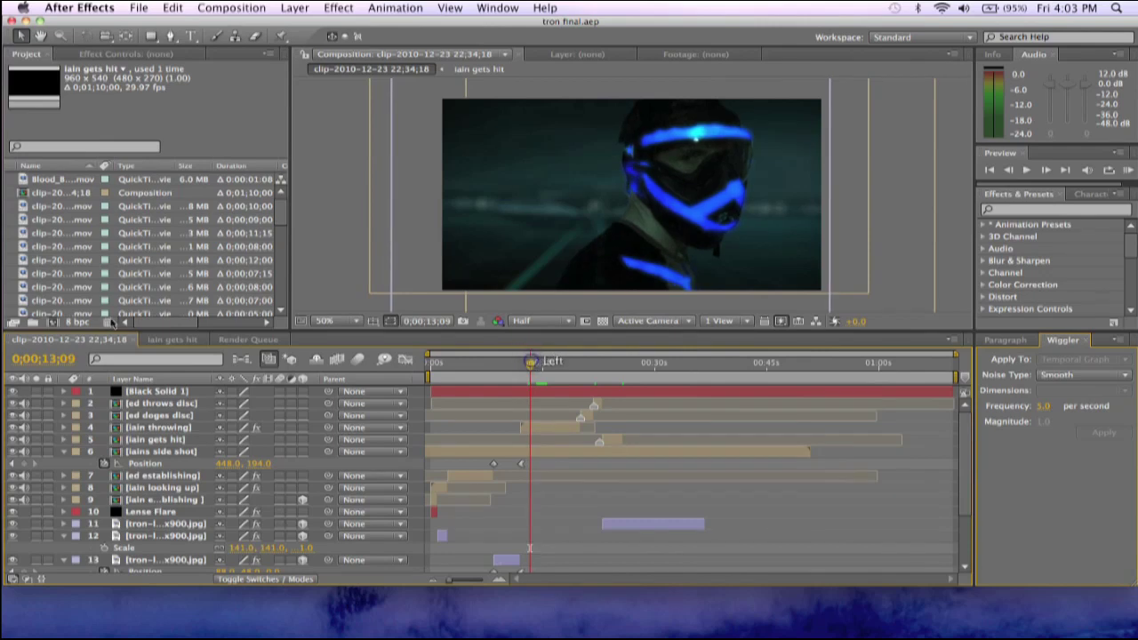
{"action": "double_click", "coordinate": [43, 206]}
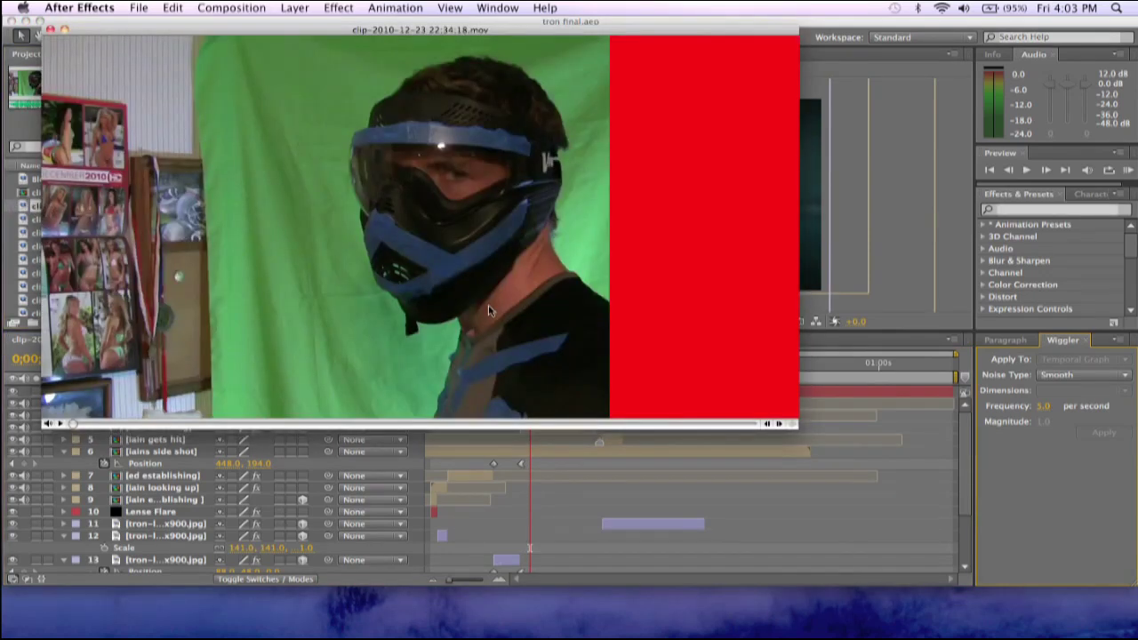
{"action": "left_click", "coordinate": [443, 422]}
{"action": "left_click_drag", "start_coordinate": [457, 416], "coordinate": [436, 414]}
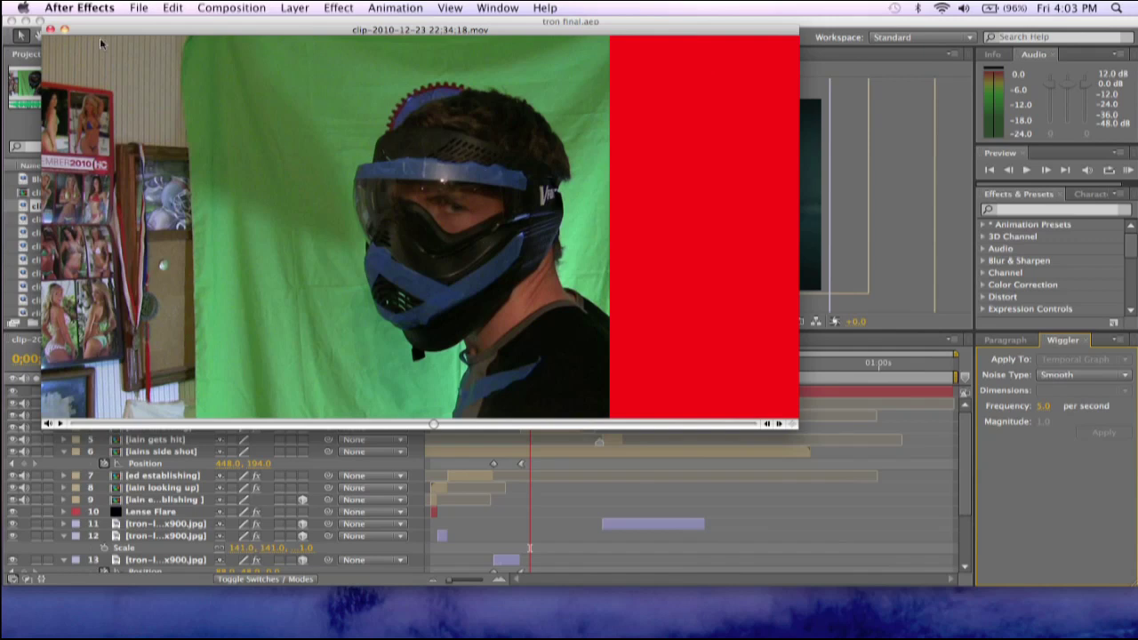
{"action": "left_click", "coordinate": [49, 29]}
Step: Set the composition's preview resolution to Full and move the current time to 0;00;14;21
{"action": "left_click", "coordinate": [540, 321]}
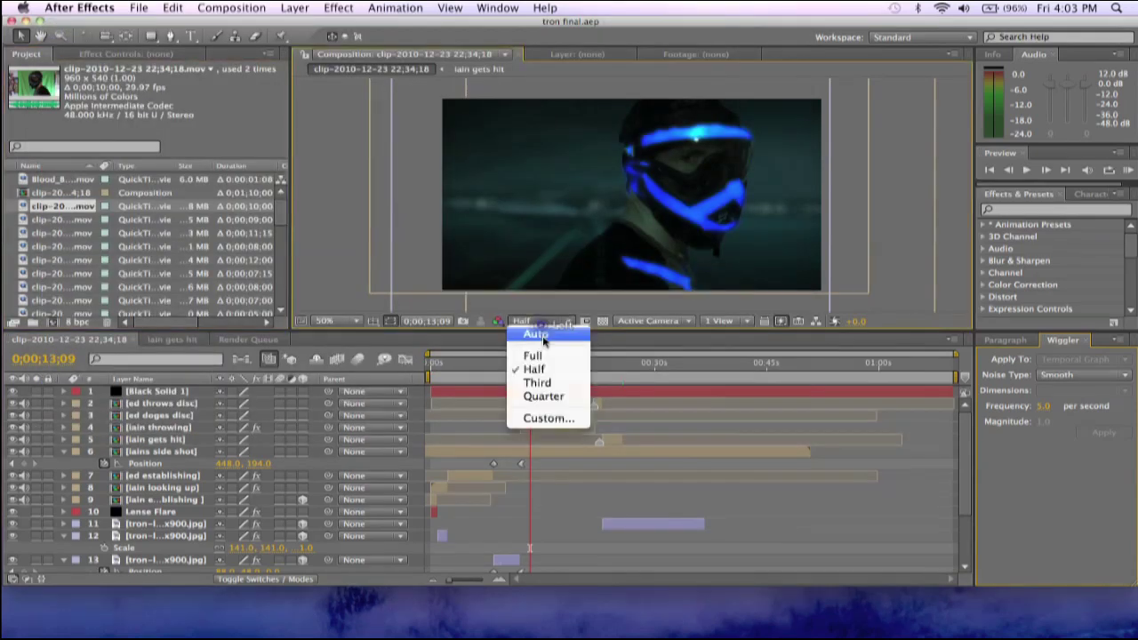
{"action": "left_click", "coordinate": [533, 353]}
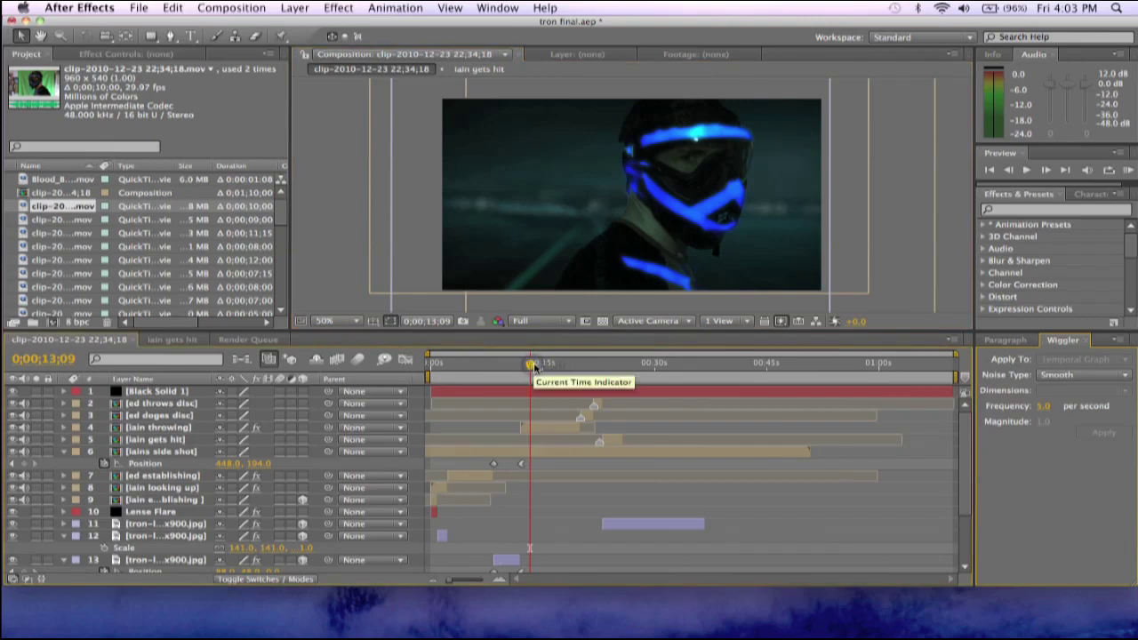
{"action": "left_click_drag", "start_coordinate": [530, 364], "coordinate": [541, 366]}
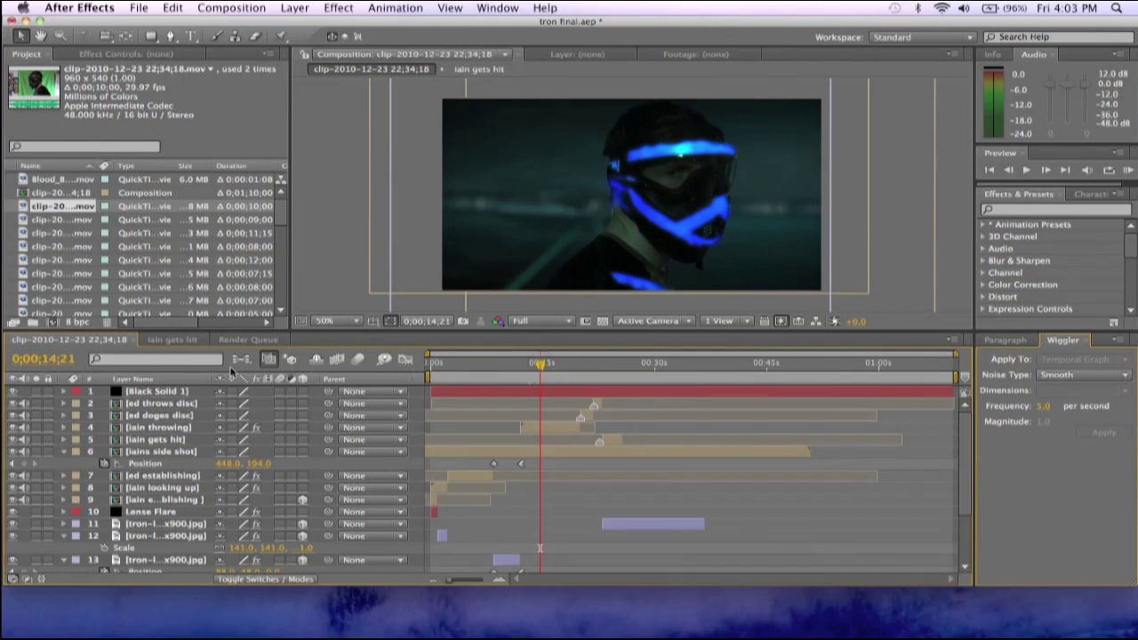
{"action": "left_click", "coordinate": [222, 7]}
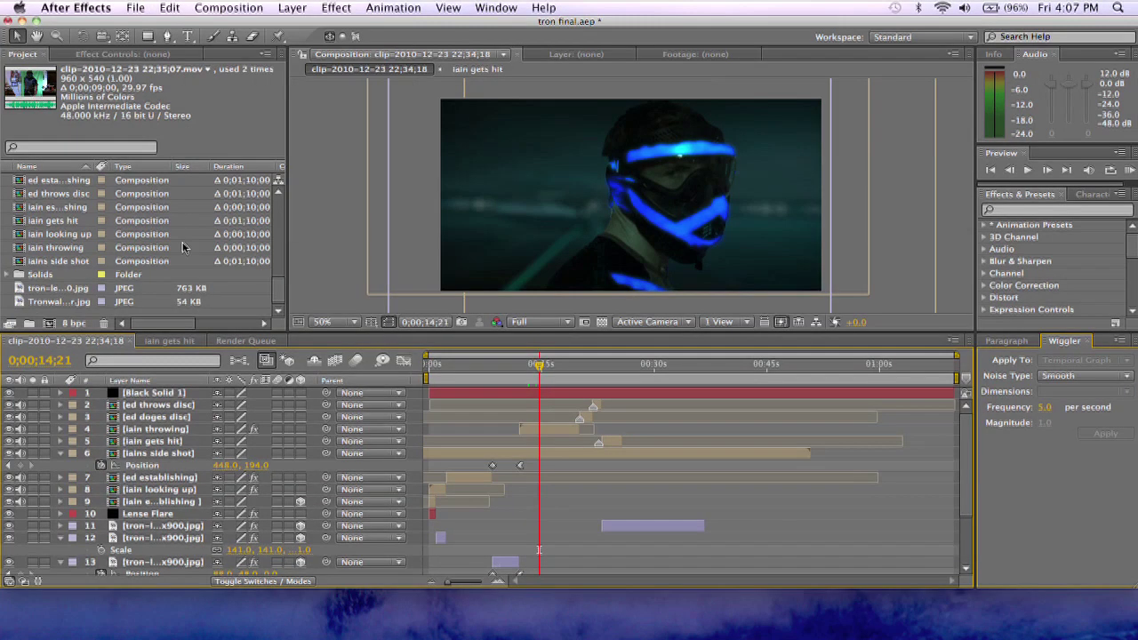
{"action": "left_click", "coordinate": [242, 9]}
{"action": "left_click", "coordinate": [123, 262]}
{"action": "scroll", "coordinate": [123, 262], "scroll_direction": "up", "scroll_amount": 5}
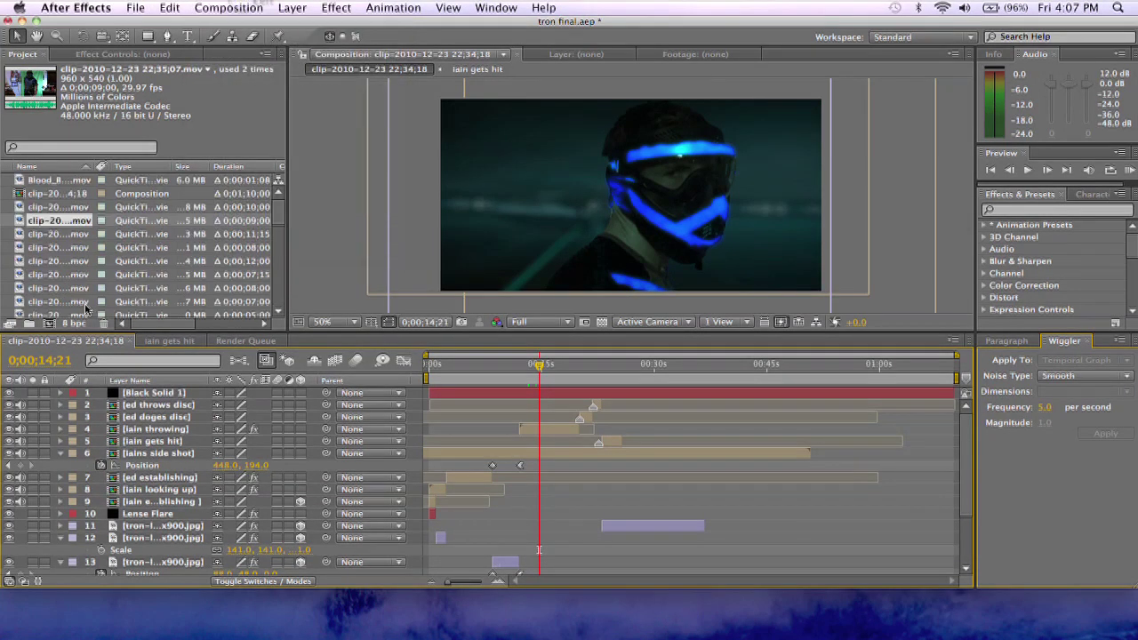
{"action": "left_click", "coordinate": [25, 222]}
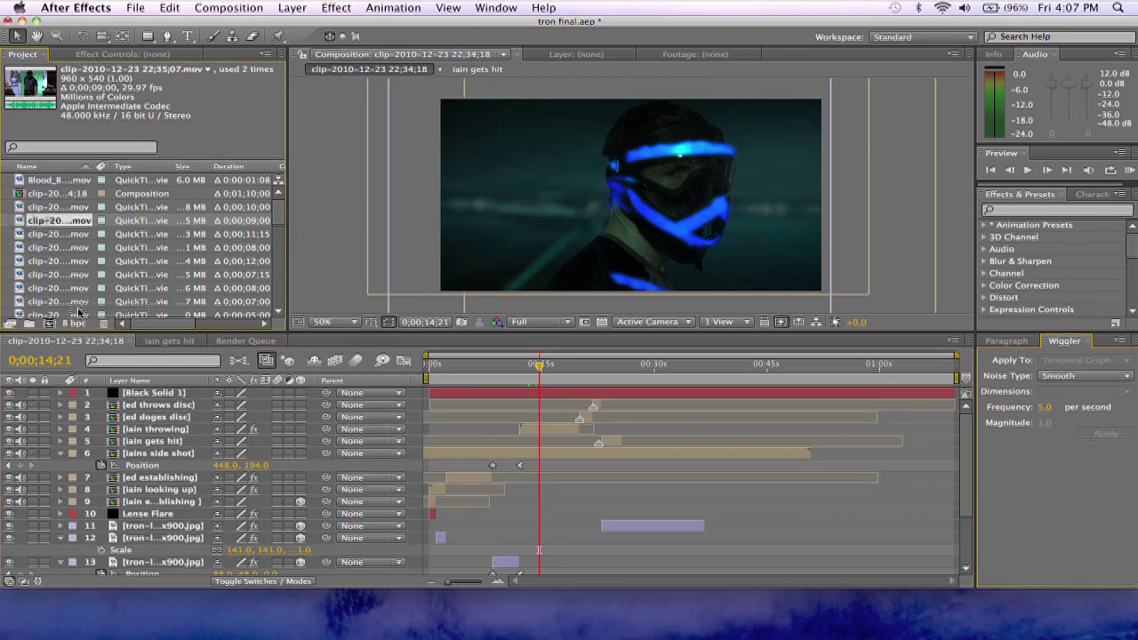
{"action": "left_click_drag", "start_coordinate": [26, 222], "coordinate": [50, 324]}
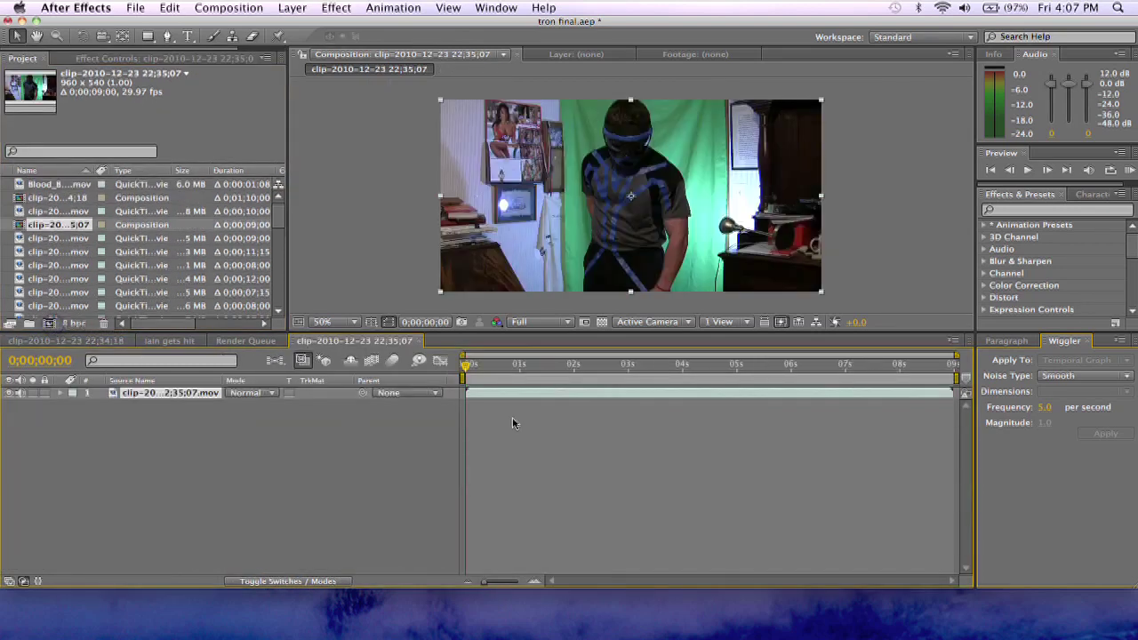
Step: At the first frame, draw a closed five-point Pen mask around the masked figure and the green backdrop, cutting off the room
{"action": "key", "text": "space"}
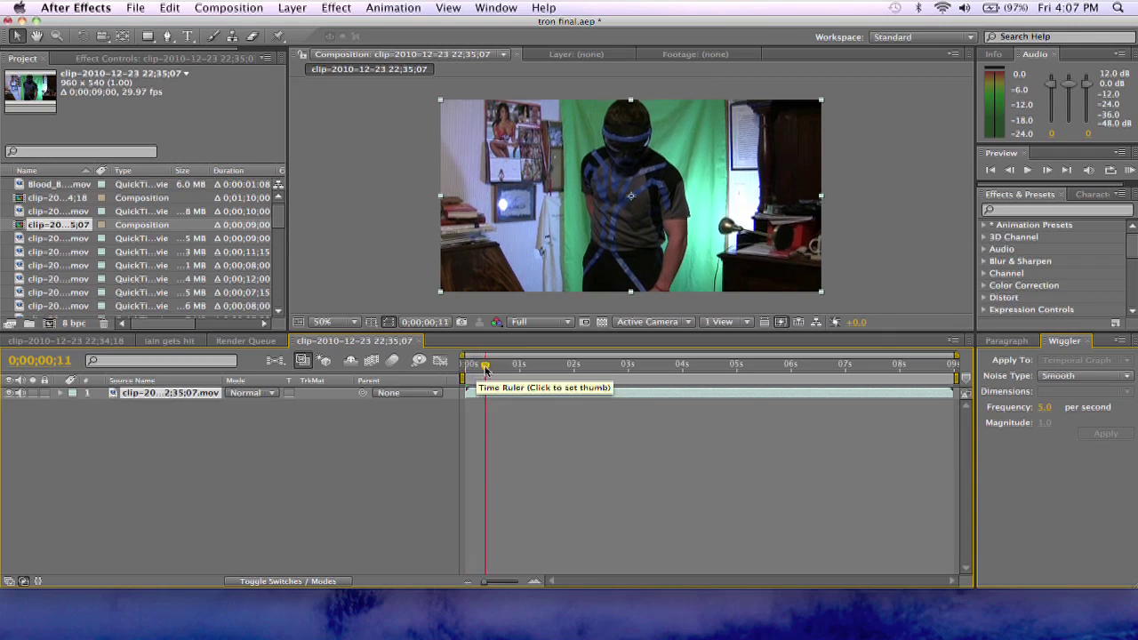
{"action": "left_click", "coordinate": [465, 364]}
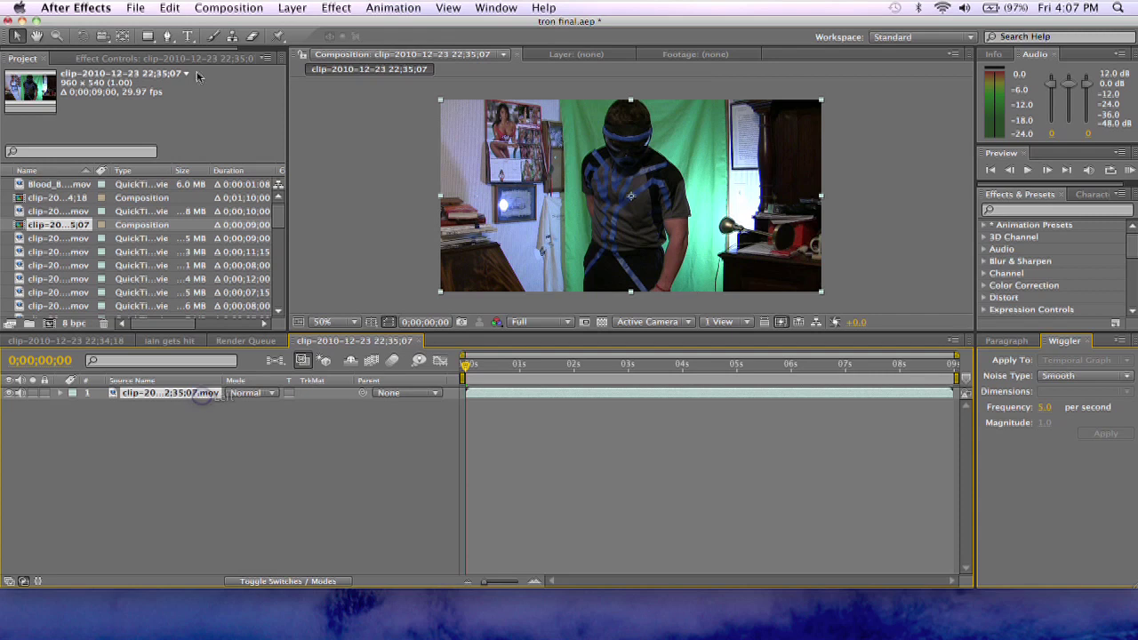
{"action": "left_click", "coordinate": [167, 37]}
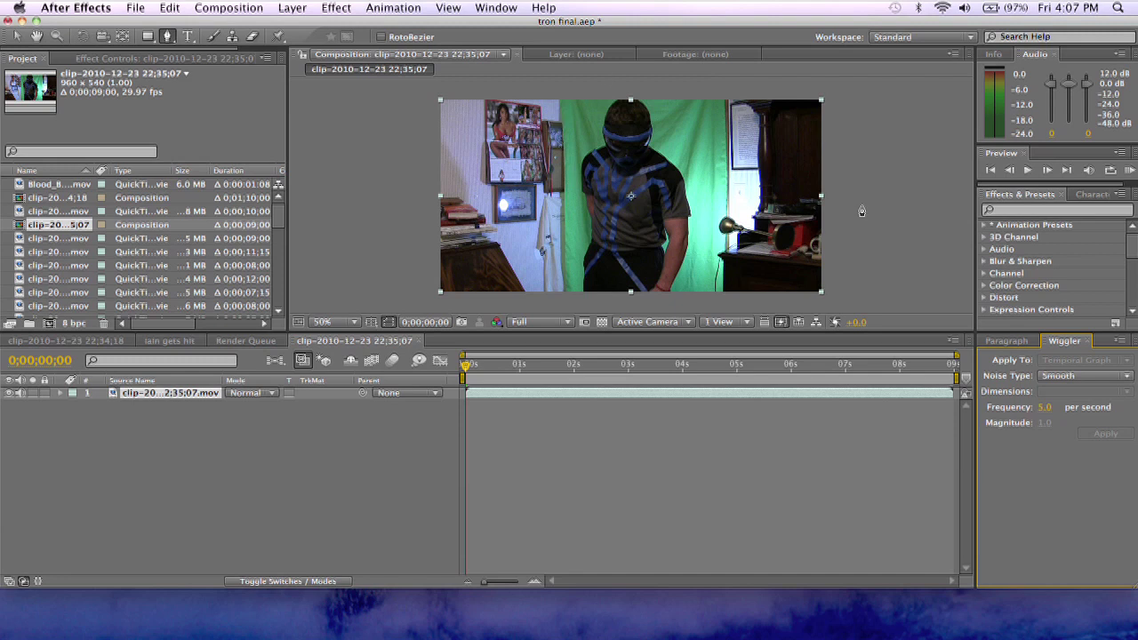
{"action": "left_click", "coordinate": [573, 91]}
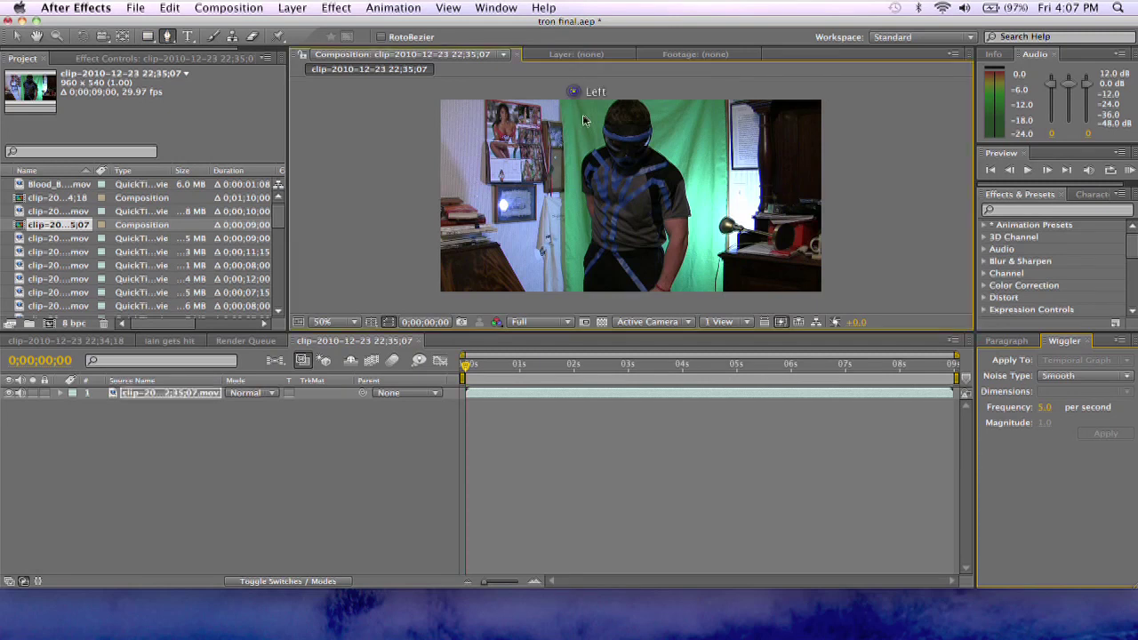
{"action": "left_click", "coordinate": [570, 295]}
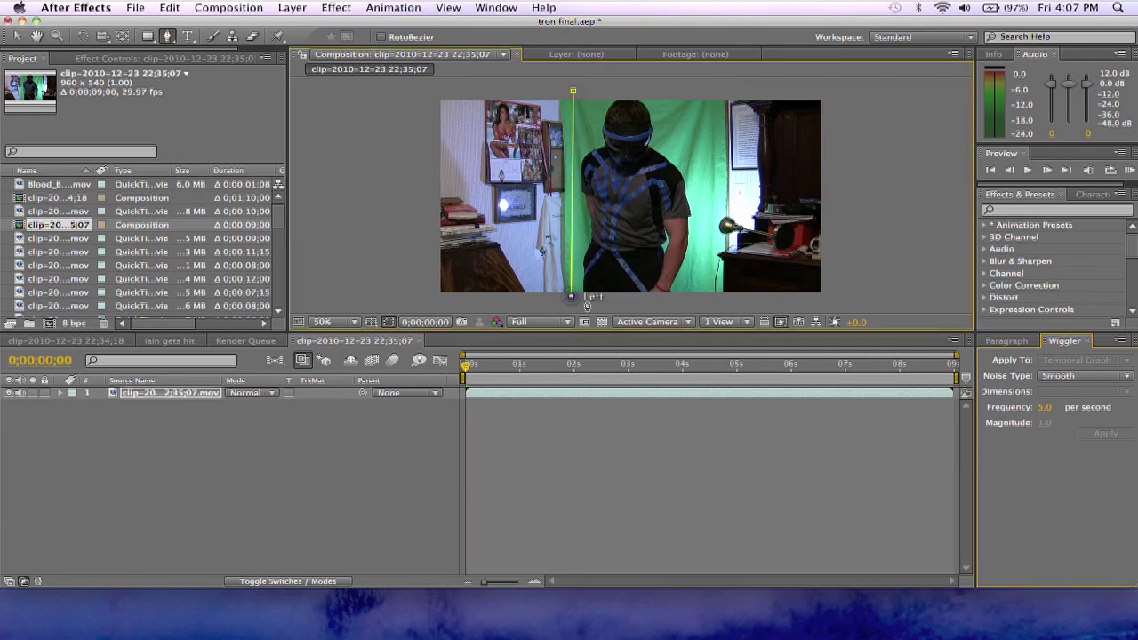
{"action": "left_click", "coordinate": [709, 297]}
{"action": "left_click", "coordinate": [721, 199]}
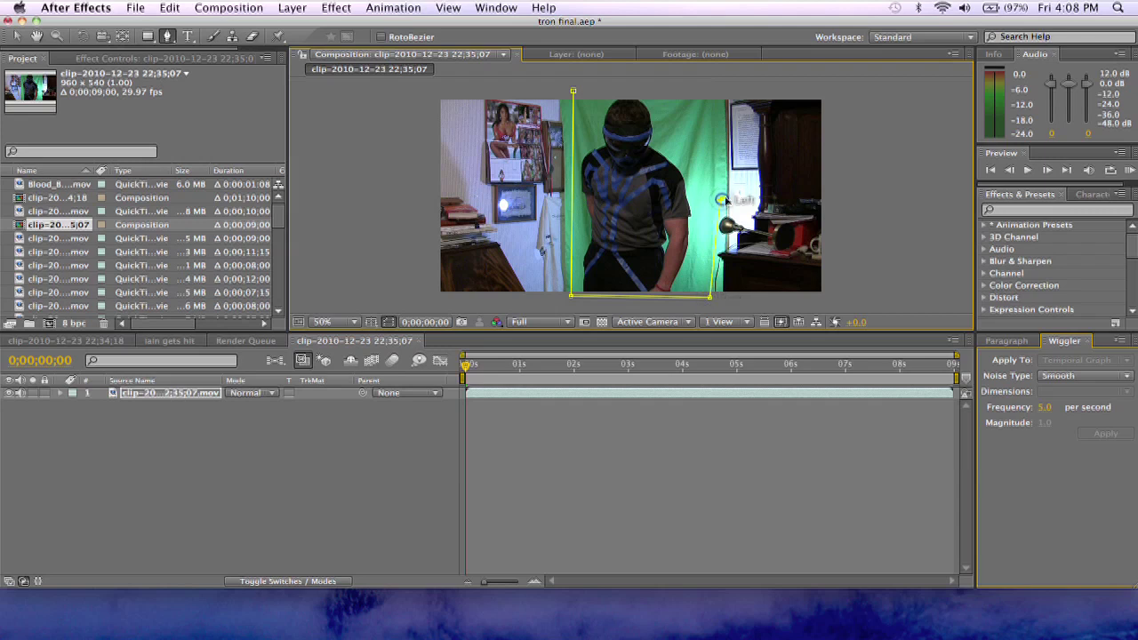
{"action": "left_click", "coordinate": [717, 98]}
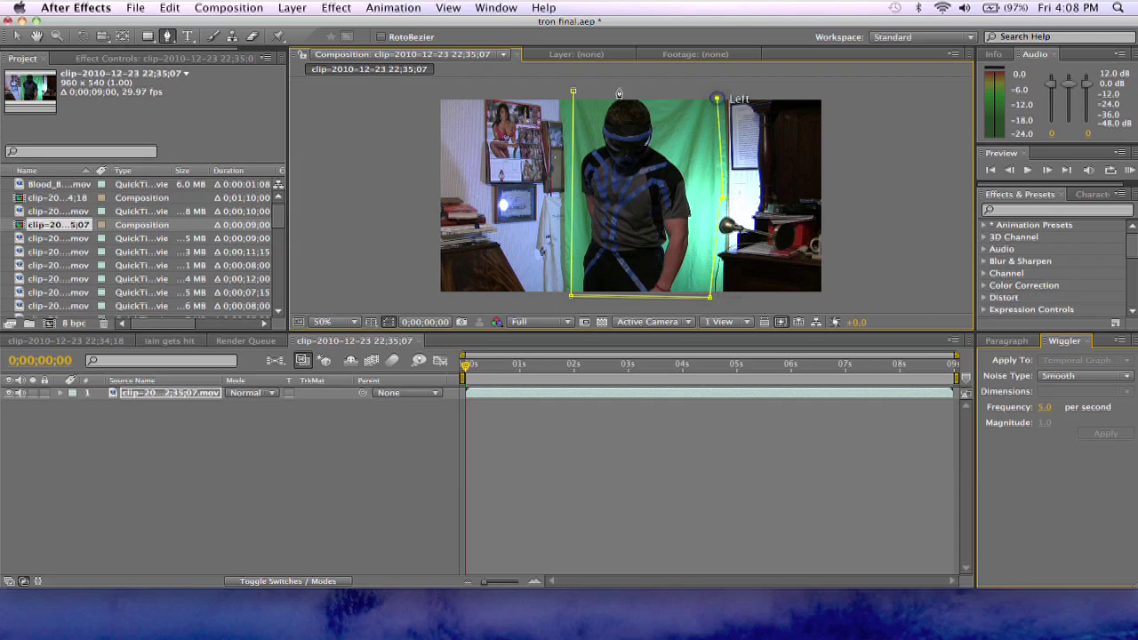
{"action": "left_click", "coordinate": [571, 91]}
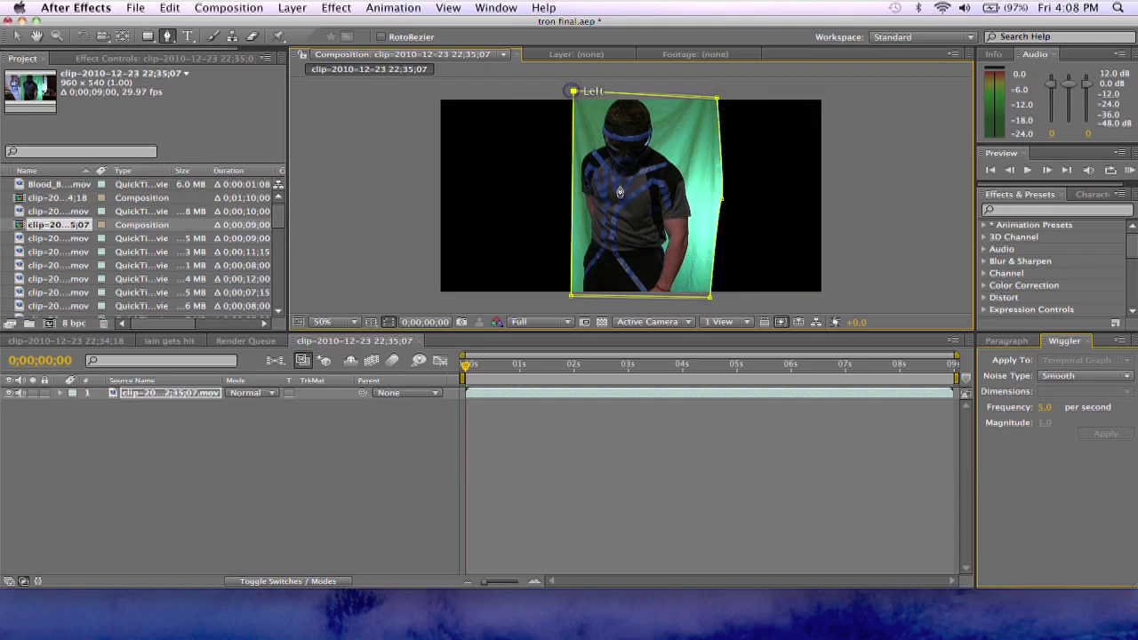
Step: Move the current time to 0;00;03;10 and apply the Keylight (1.2) effect to the masked clip layer
{"action": "left_click_drag", "start_coordinate": [487, 364], "coordinate": [646, 364]}
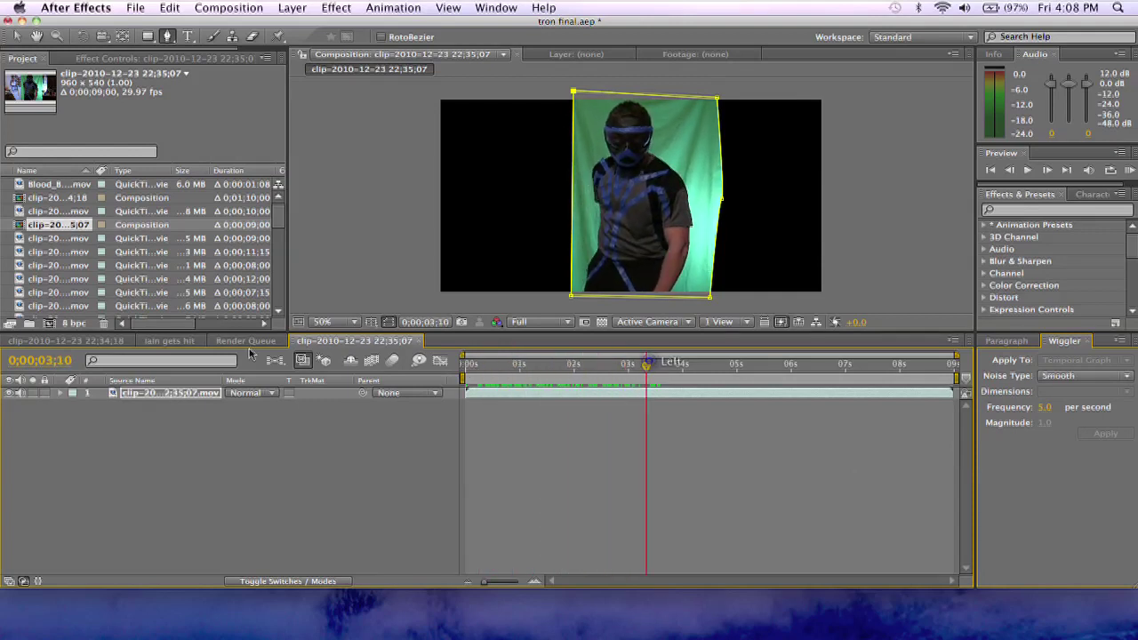
{"action": "left_click", "coordinate": [167, 393]}
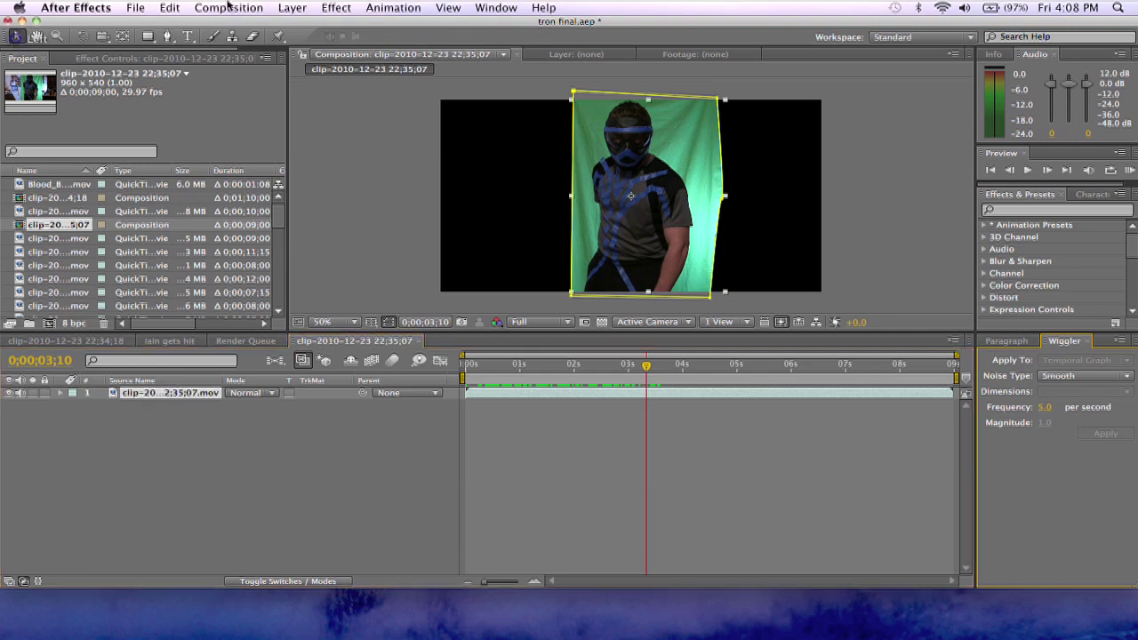
{"action": "left_click", "coordinate": [228, 7]}
{"action": "mouse_move", "coordinate": [309, 6]}
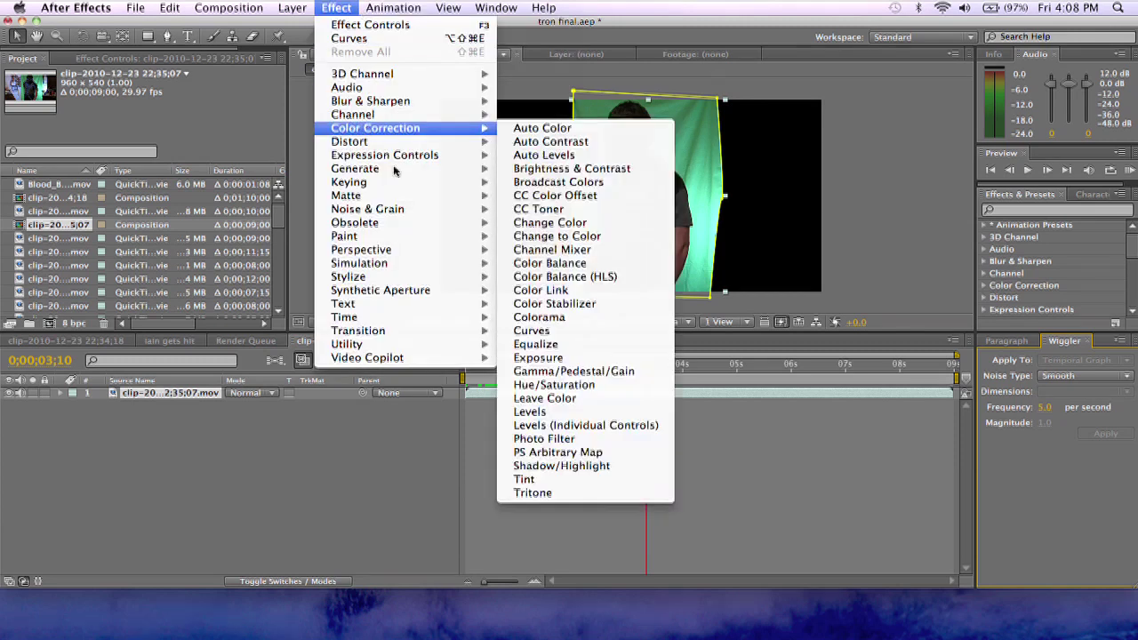
{"action": "mouse_move", "coordinate": [460, 182]}
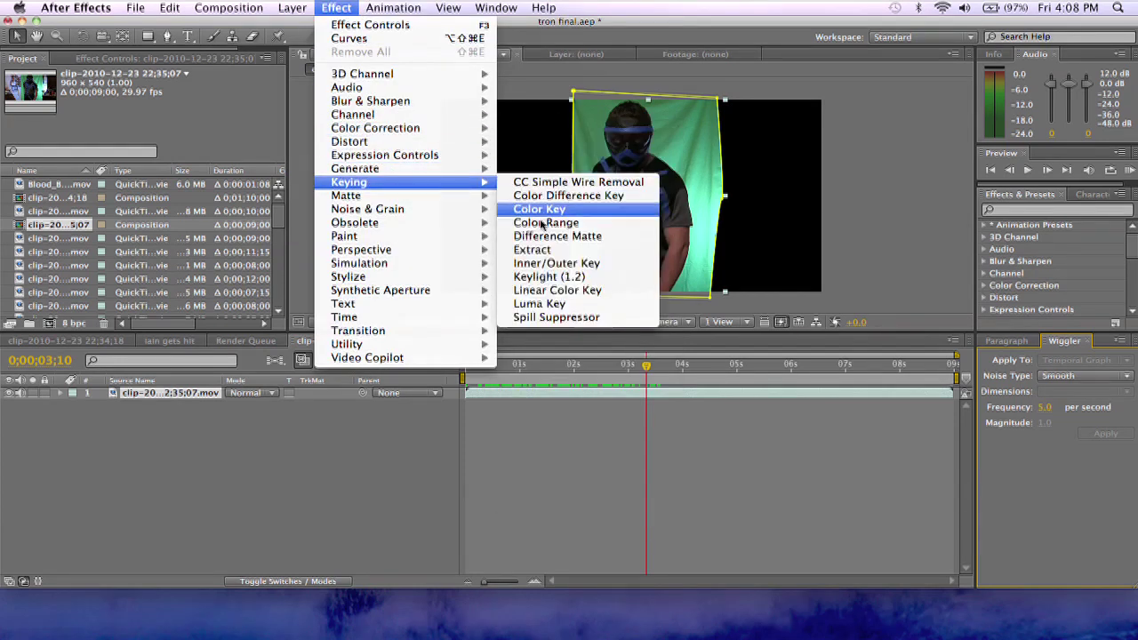
{"action": "left_click", "coordinate": [567, 281]}
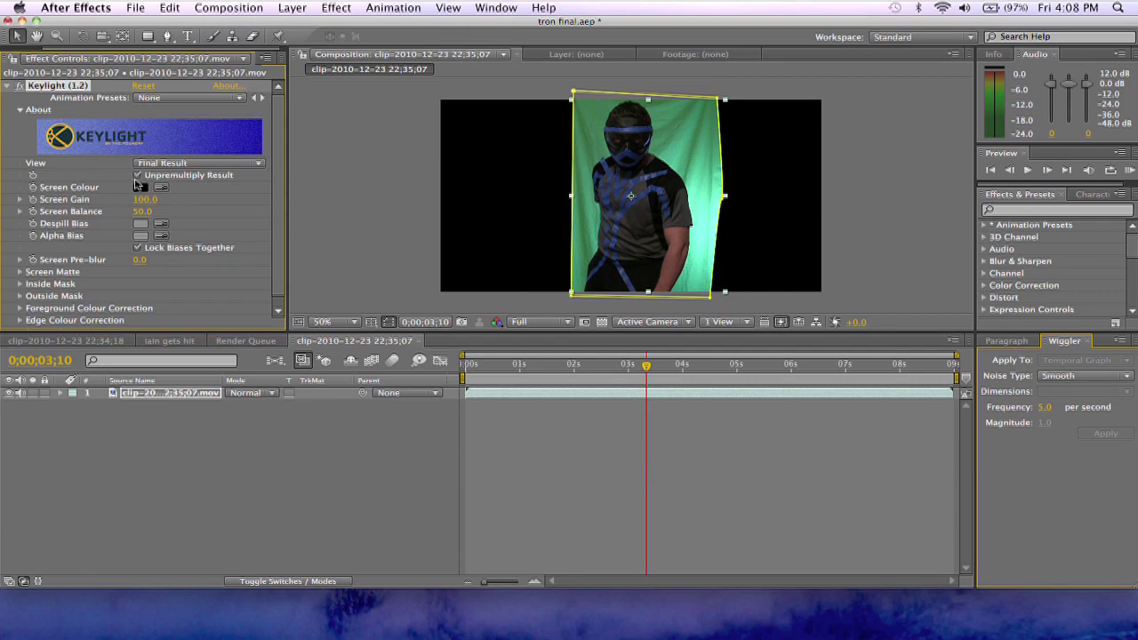
Step: Sample the blue tape on the figure's shirt as Keylight's Screen Colour
{"action": "scroll", "coordinate": [631, 185], "scroll_direction": "up", "scroll_amount": 2}
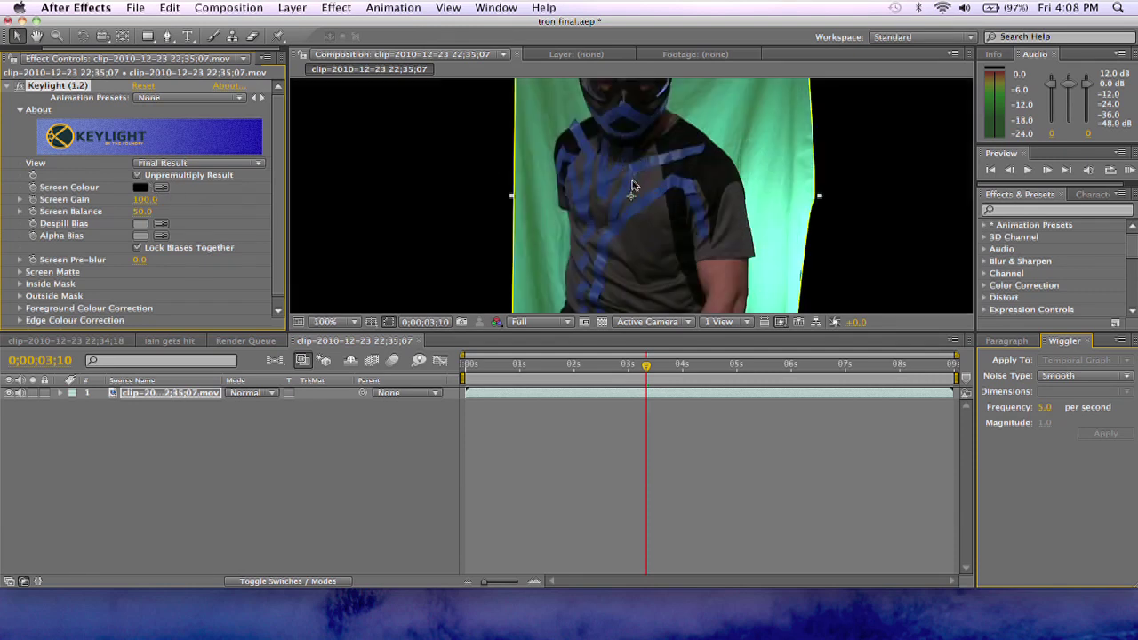
{"action": "key", "text": "h"}
{"action": "left_click_drag", "start_coordinate": [706, 172], "coordinate": [662, 258]}
{"action": "key", "text": "v"}
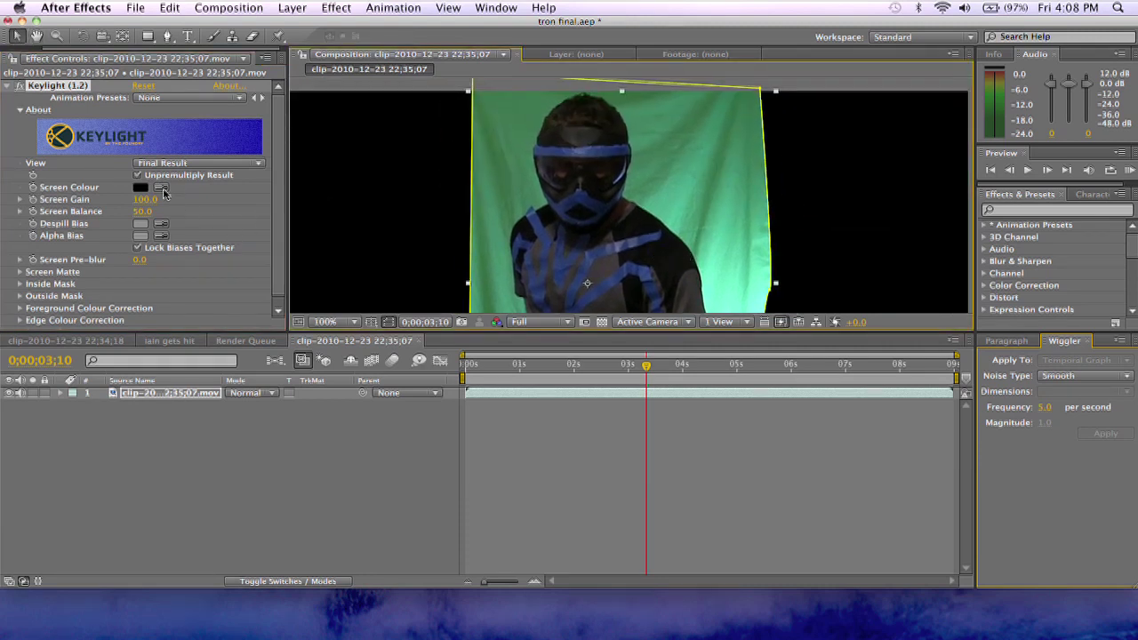
{"action": "left_click", "coordinate": [161, 189]}
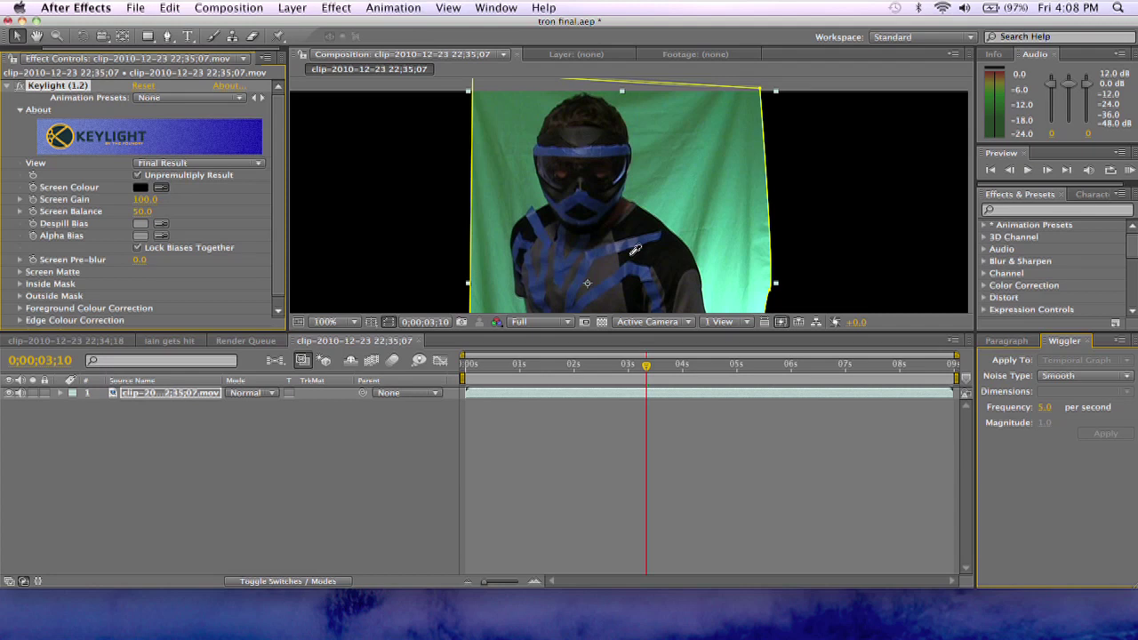
{"action": "left_click", "coordinate": [627, 244]}
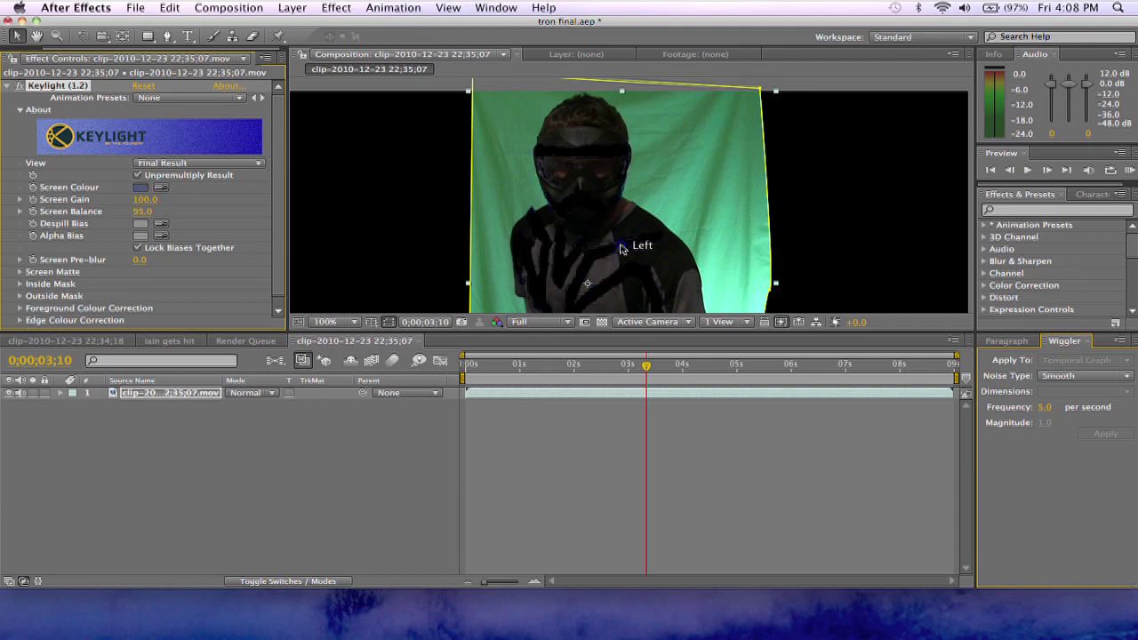
Step: In Keylight's Screen Matte settings, set Clip White to 0 and Clip Black to 100
{"action": "key", "text": "space"}
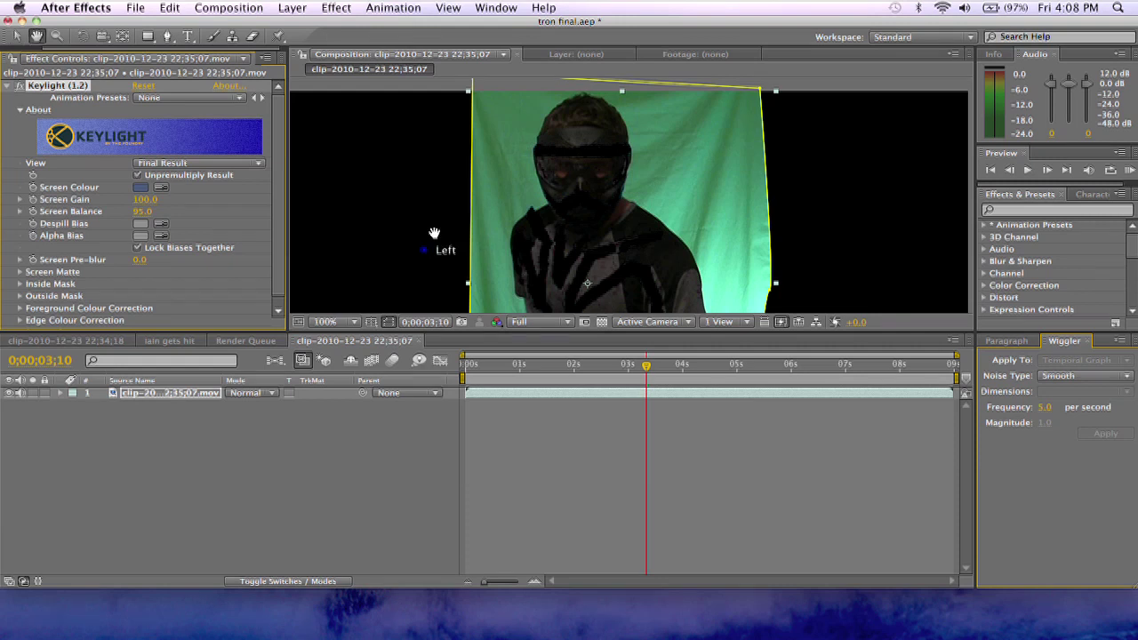
{"action": "left_click_drag", "start_coordinate": [445, 250], "coordinate": [477, 194]}
{"action": "scroll", "coordinate": [195, 287], "scroll_direction": "down", "scroll_amount": 1}
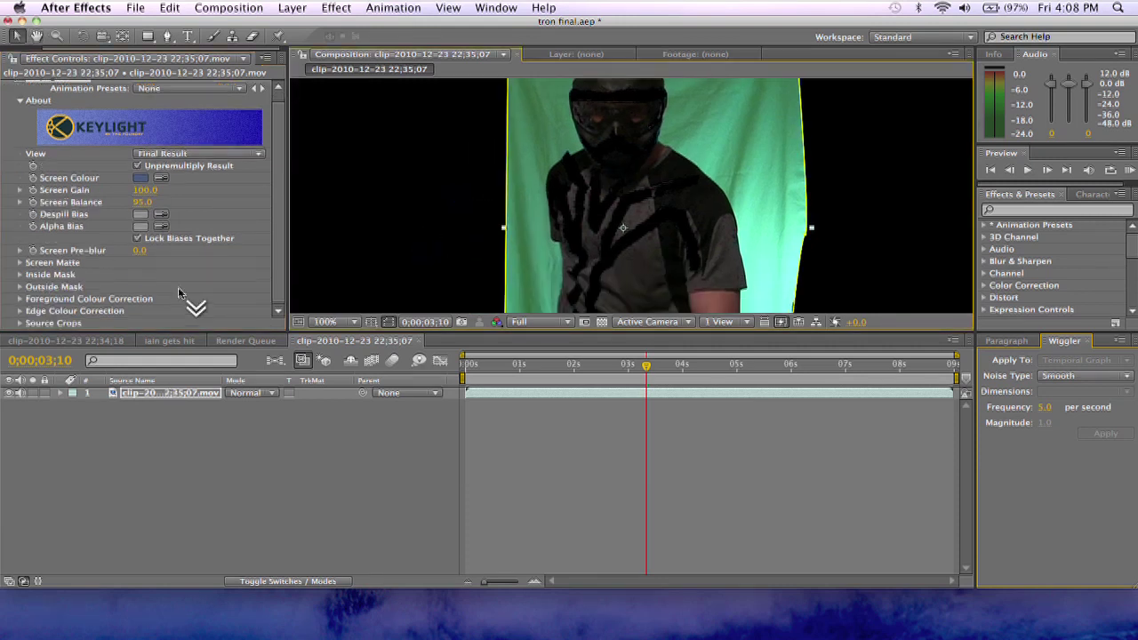
{"action": "scroll", "coordinate": [22, 276], "scroll_direction": "up", "scroll_amount": 1}
{"action": "left_click", "coordinate": [20, 272]}
{"action": "left_click", "coordinate": [21, 275]}
{"action": "scroll", "coordinate": [21, 277], "scroll_direction": "down", "scroll_amount": 3}
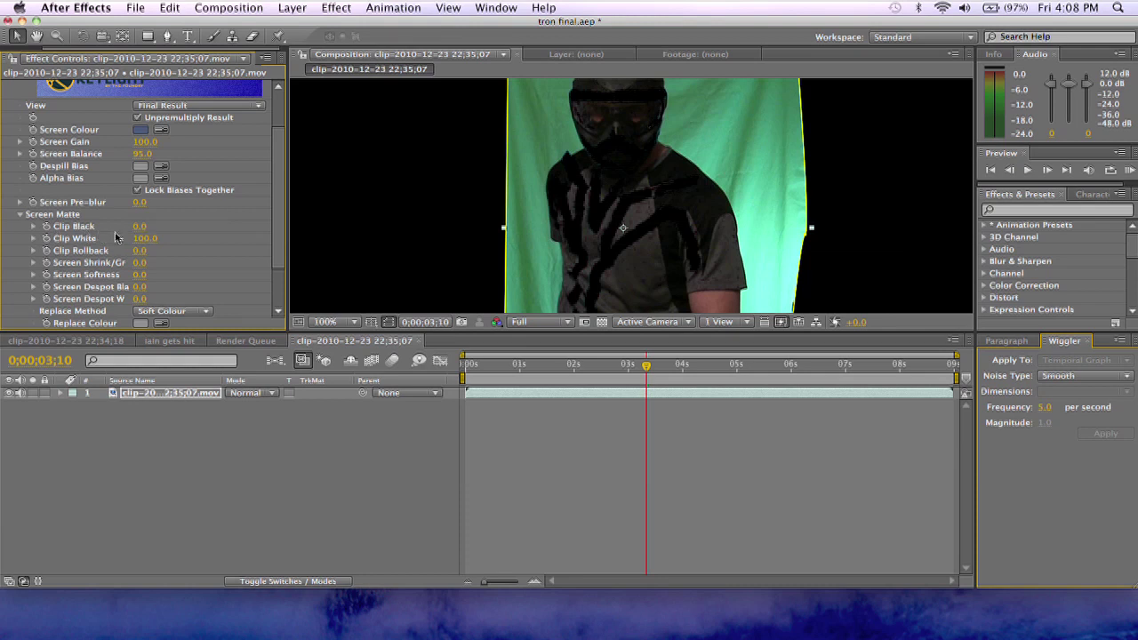
{"action": "left_click_drag", "start_coordinate": [147, 239], "coordinate": [60, 238]}
{"action": "left_click_drag", "start_coordinate": [142, 227], "coordinate": [306, 218]}
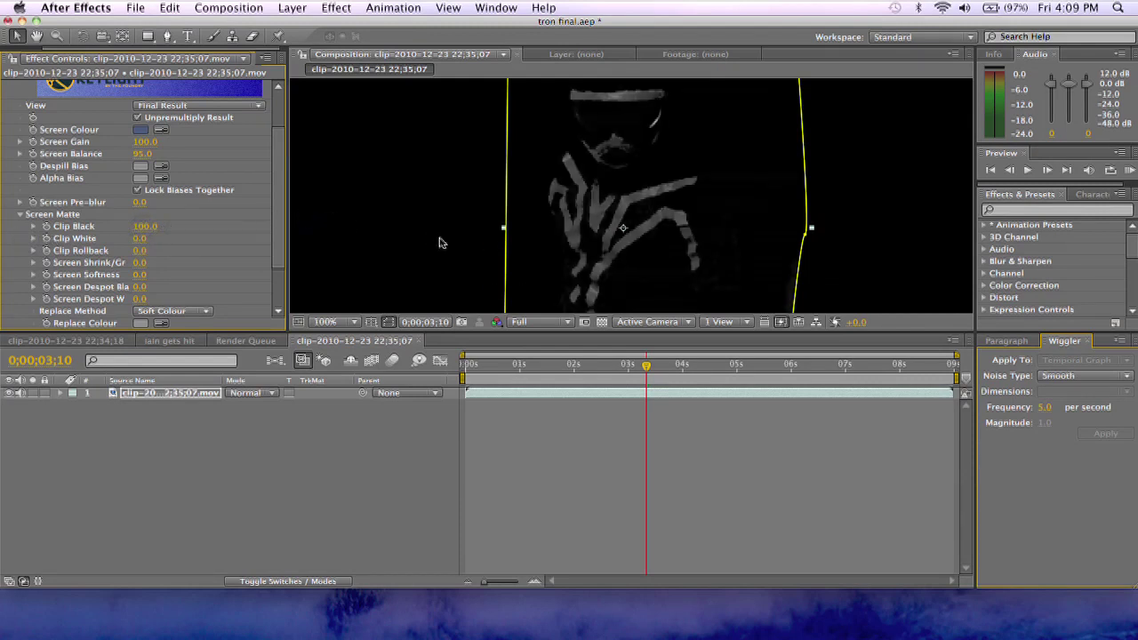
{"action": "key", "text": "space"}
{"action": "left_click_drag", "start_coordinate": [482, 198], "coordinate": [515, 240]}
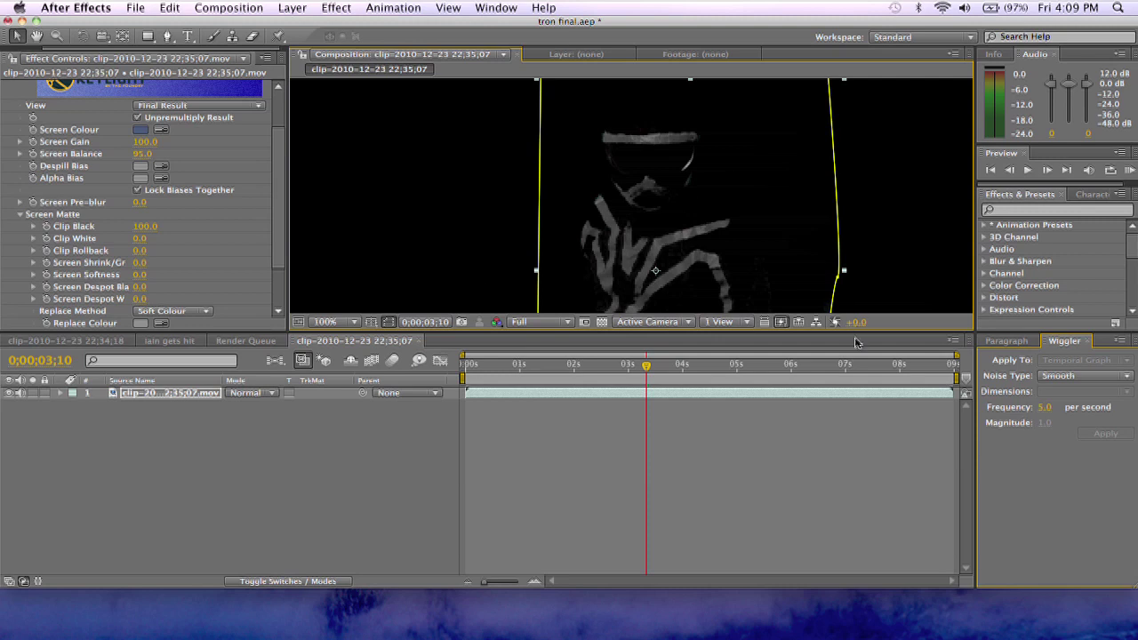
Step: Set the clip's Keylight Screen Gain to 130, Screen Balance to 100 and Screen Pre-blur to 3.8
{"action": "left_click_drag", "start_coordinate": [852, 336], "coordinate": [853, 358]}
{"action": "left_click_drag", "start_coordinate": [854, 408], "coordinate": [854, 411]}
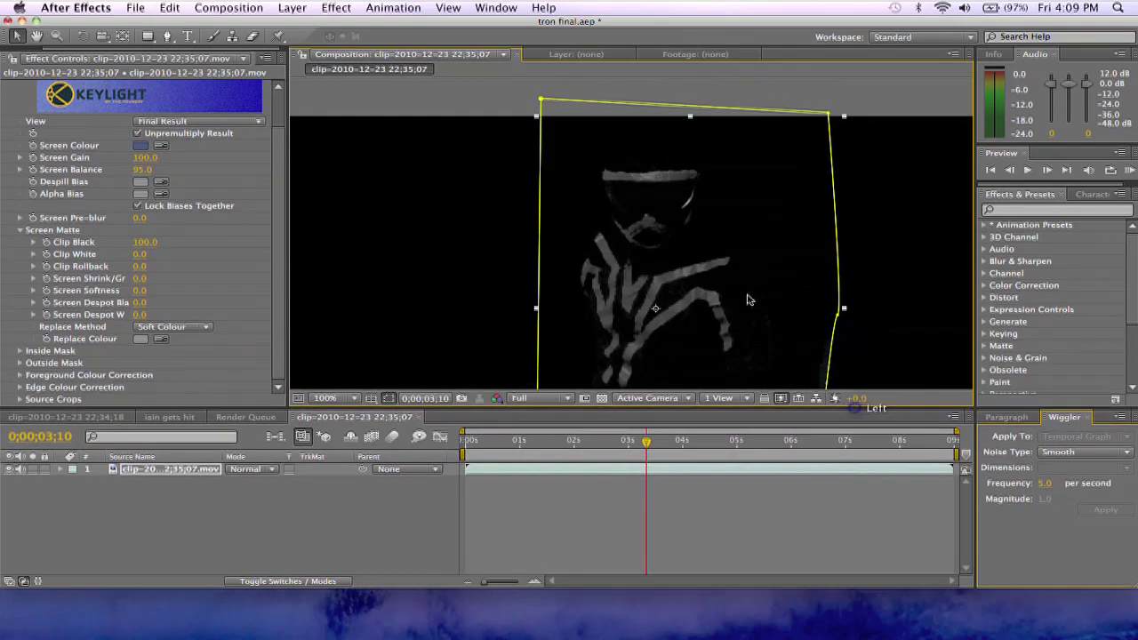
{"action": "key", "text": "space"}
{"action": "left_click_drag", "start_coordinate": [719, 320], "coordinate": [718, 278]}
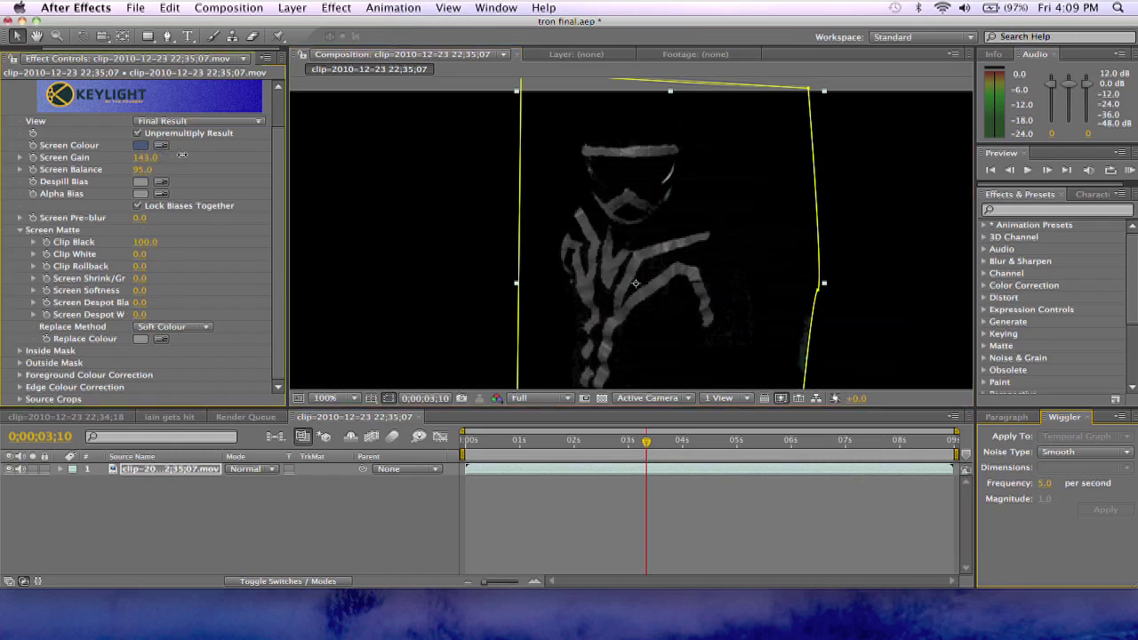
{"action": "left_click_drag", "start_coordinate": [175, 157], "coordinate": [171, 156]}
{"action": "left_click_drag", "start_coordinate": [143, 169], "coordinate": [173, 171]}
{"action": "left_click_drag", "start_coordinate": [140, 218], "coordinate": [160, 220]}
{"action": "left_click_drag", "start_coordinate": [139, 170], "coordinate": [149, 169]}
{"action": "mouse_move", "coordinate": [140, 218]}
{"action": "left_mouse_down"}
{"action": "mouse_move", "coordinate": [168, 219]}
{"action": "mouse_move", "coordinate": [151, 217]}
{"action": "left_mouse_up"}
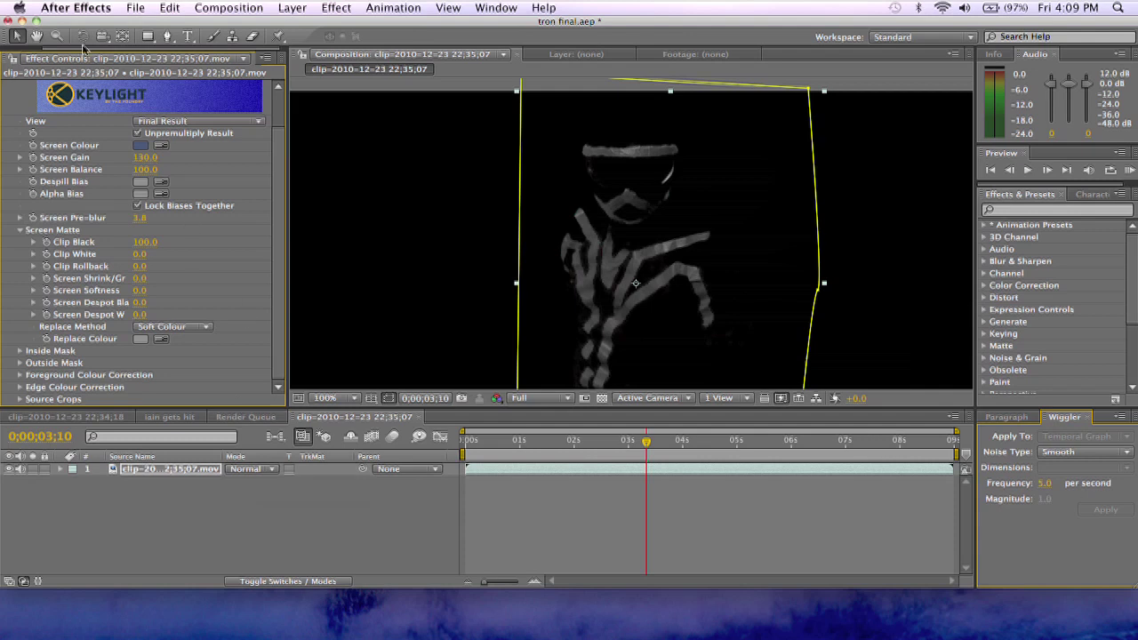
{"action": "left_click_drag", "start_coordinate": [83, 49], "coordinate": [119, 50]}
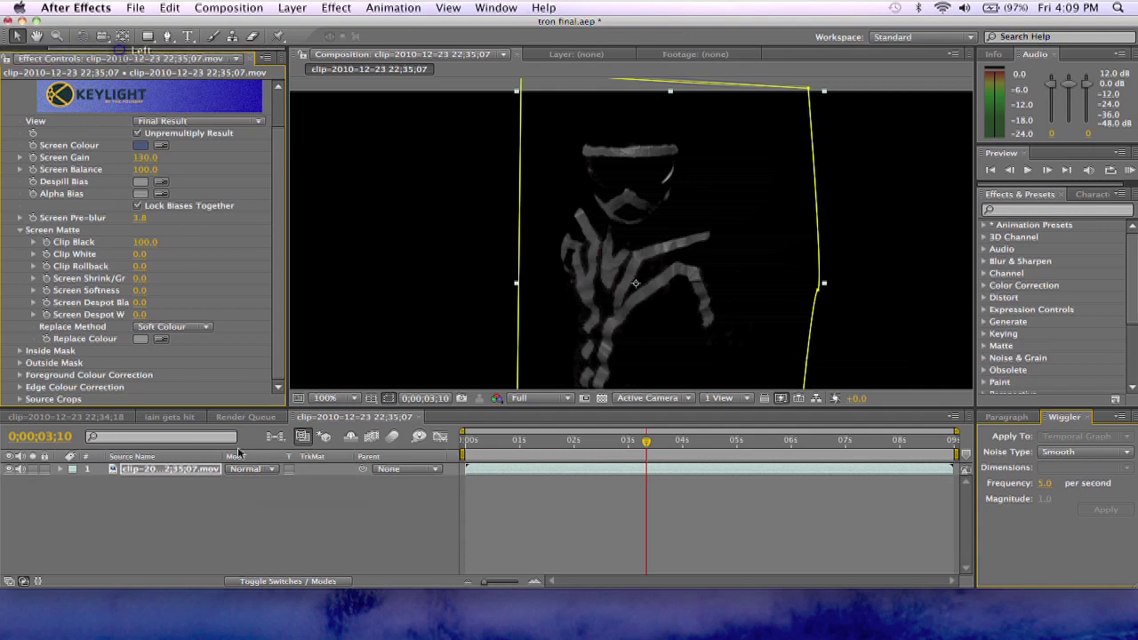
Step: Duplicate the keyed clip layer and reset the Keylight effect on the lower copy
{"action": "left_click", "coordinate": [191, 473]}
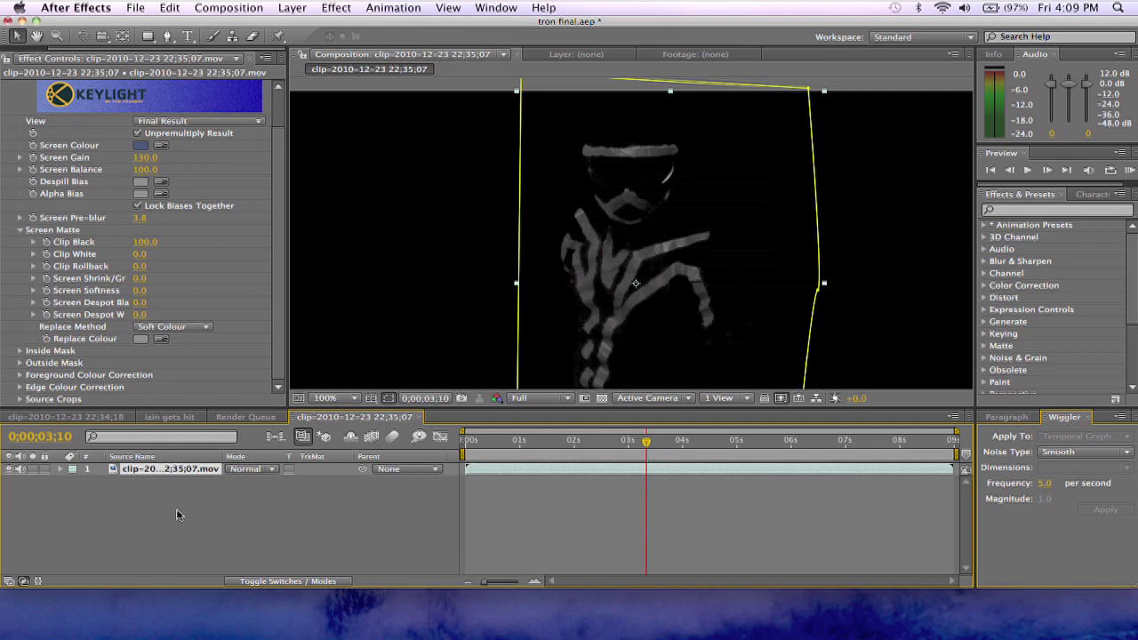
{"action": "key", "text": "super+d"}
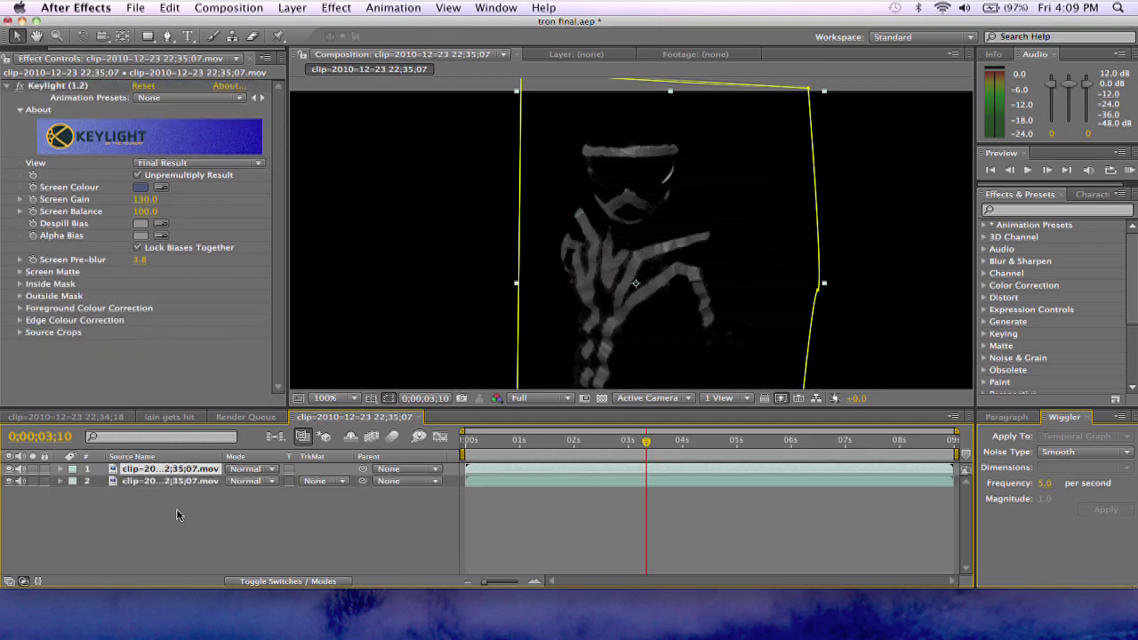
{"action": "left_click_drag", "start_coordinate": [197, 471], "coordinate": [189, 493]}
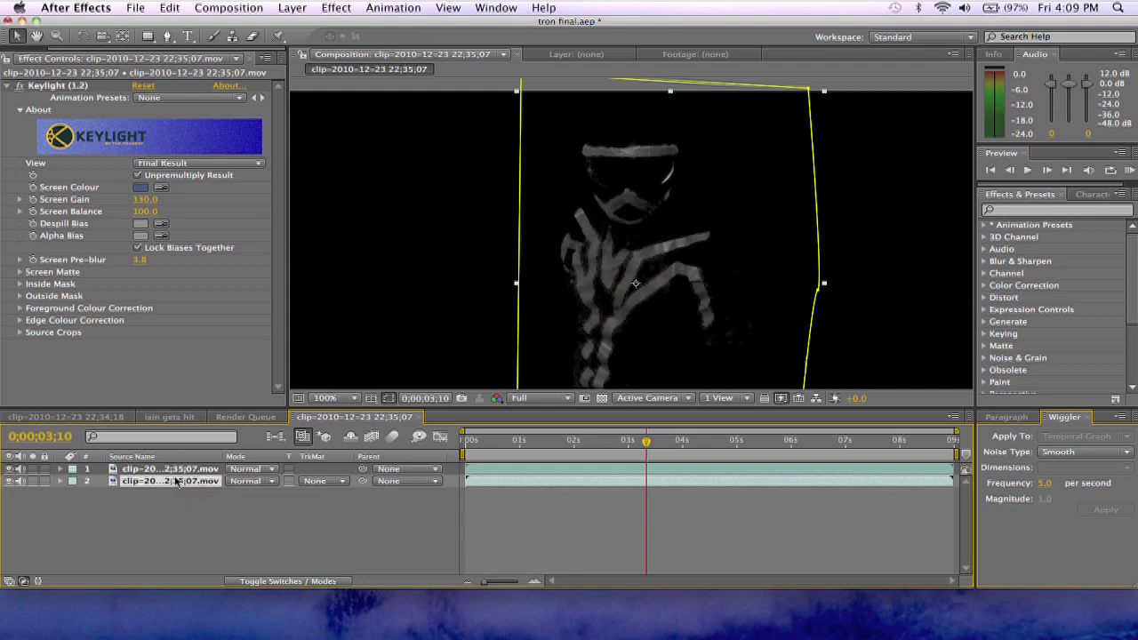
{"action": "left_click", "coordinate": [143, 87]}
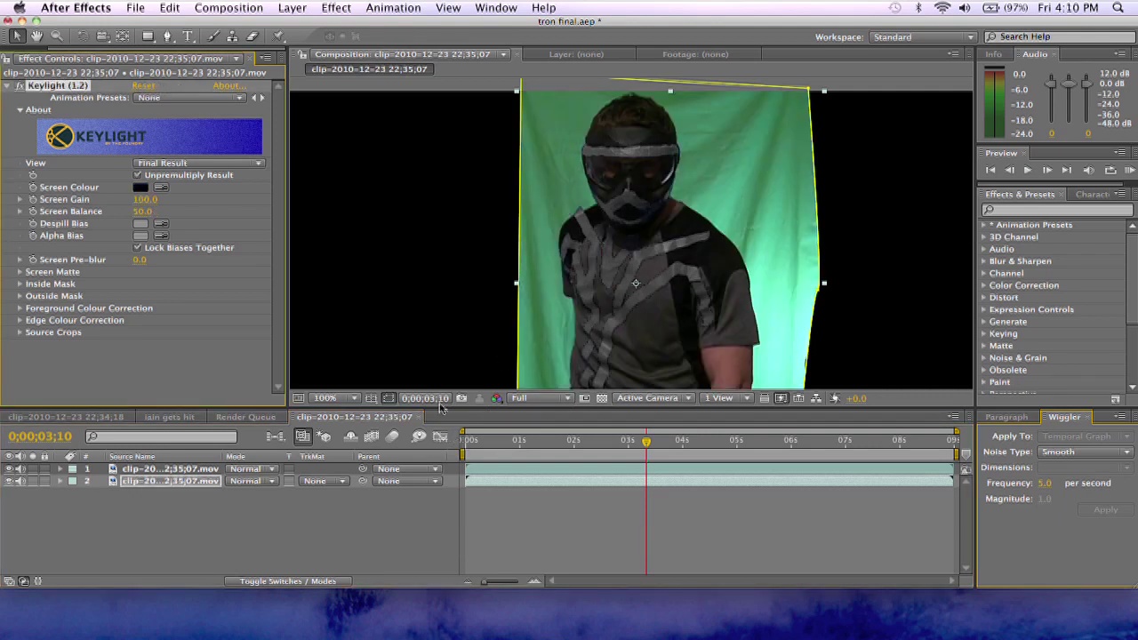
Step: On the upper clip layer, set Keylight's Screen Gain to 145 and Screen Balance to 100, toggling solo to check the key
{"action": "left_click", "coordinate": [175, 470]}
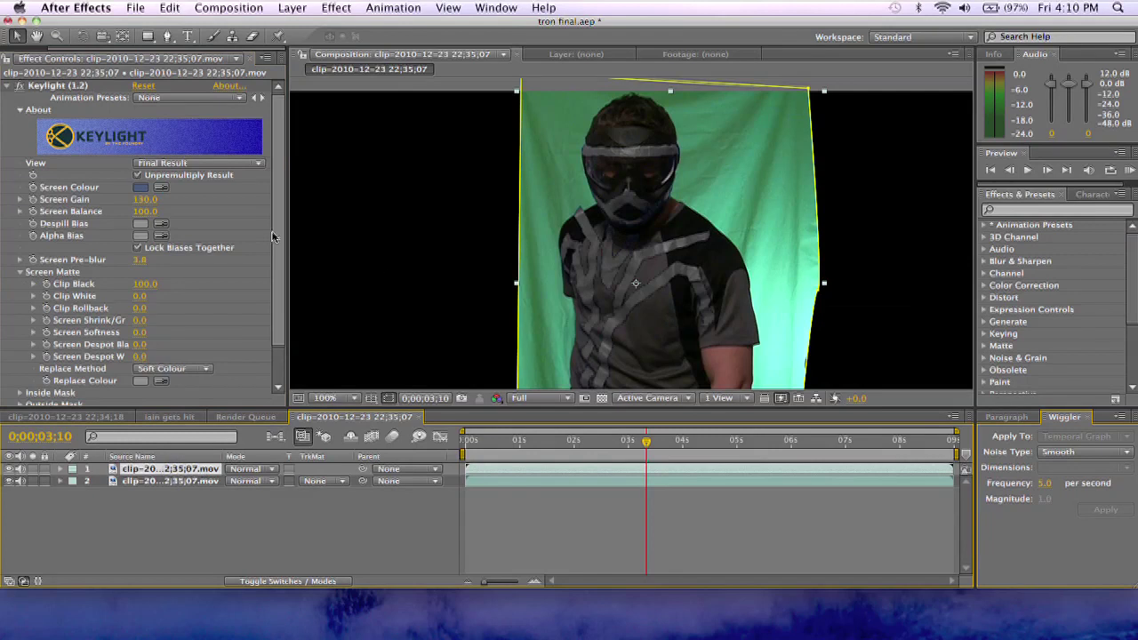
{"action": "mouse_move", "coordinate": [144, 199]}
{"action": "left_mouse_down"}
{"action": "mouse_move", "coordinate": [170, 197]}
{"action": "mouse_move", "coordinate": [163, 212]}
{"action": "mouse_move", "coordinate": [173, 209]}
{"action": "mouse_move", "coordinate": [160, 214]}
{"action": "left_mouse_up"}
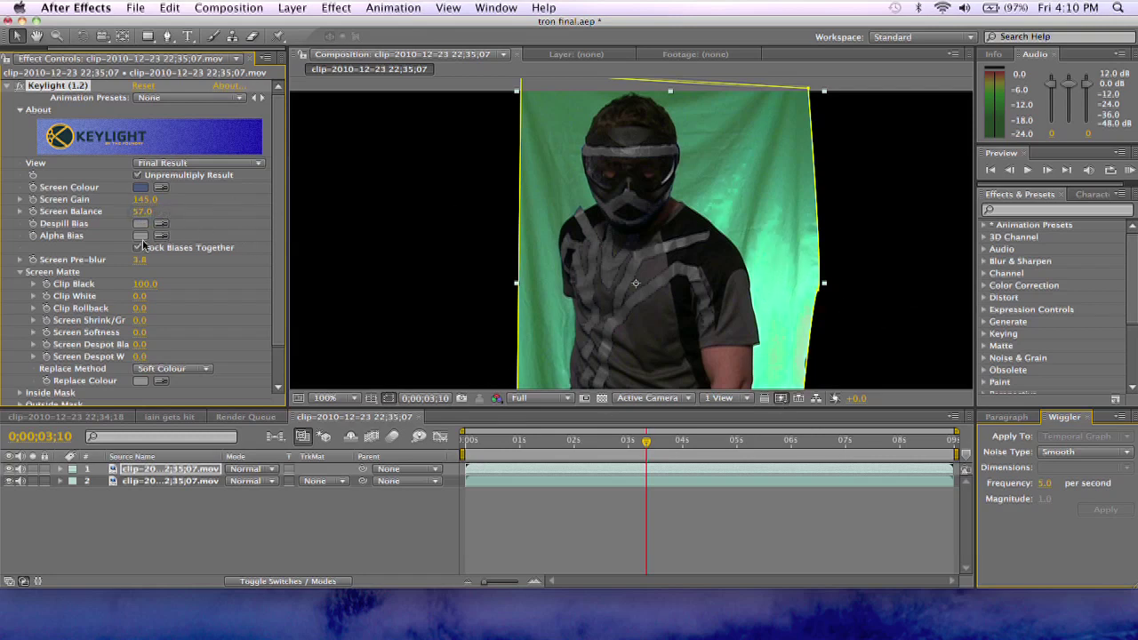
{"action": "left_click_drag", "start_coordinate": [149, 211], "coordinate": [154, 201]}
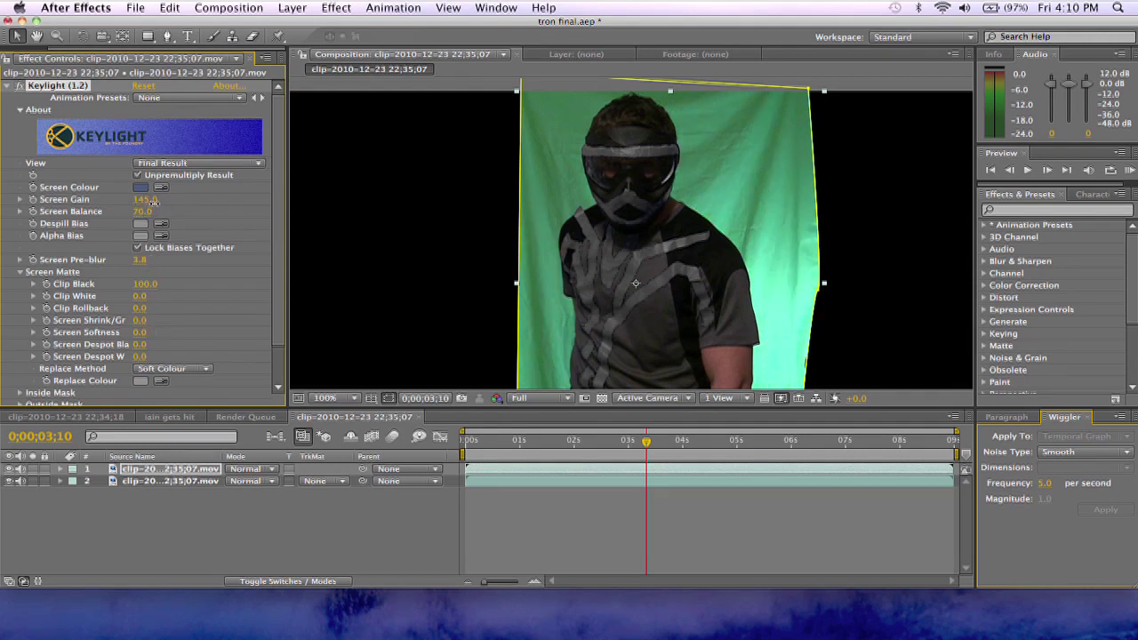
{"action": "left_click", "coordinate": [32, 469]}
{"action": "left_click_drag", "start_coordinate": [143, 214], "coordinate": [165, 212]}
{"action": "left_click", "coordinate": [34, 470]}
{"action": "left_click", "coordinate": [35, 474]}
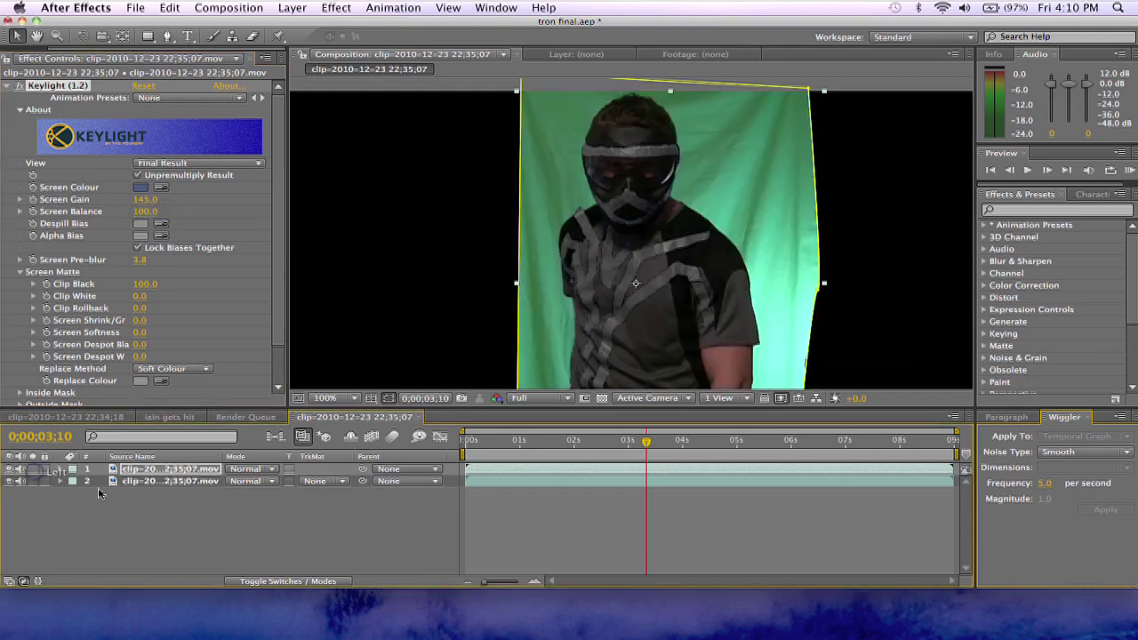
Step: On the lower clip layer, sample the green backdrop beside the figure as Keylight's Screen Colour
{"action": "left_click", "coordinate": [142, 481]}
{"action": "left_click", "coordinate": [161, 187]}
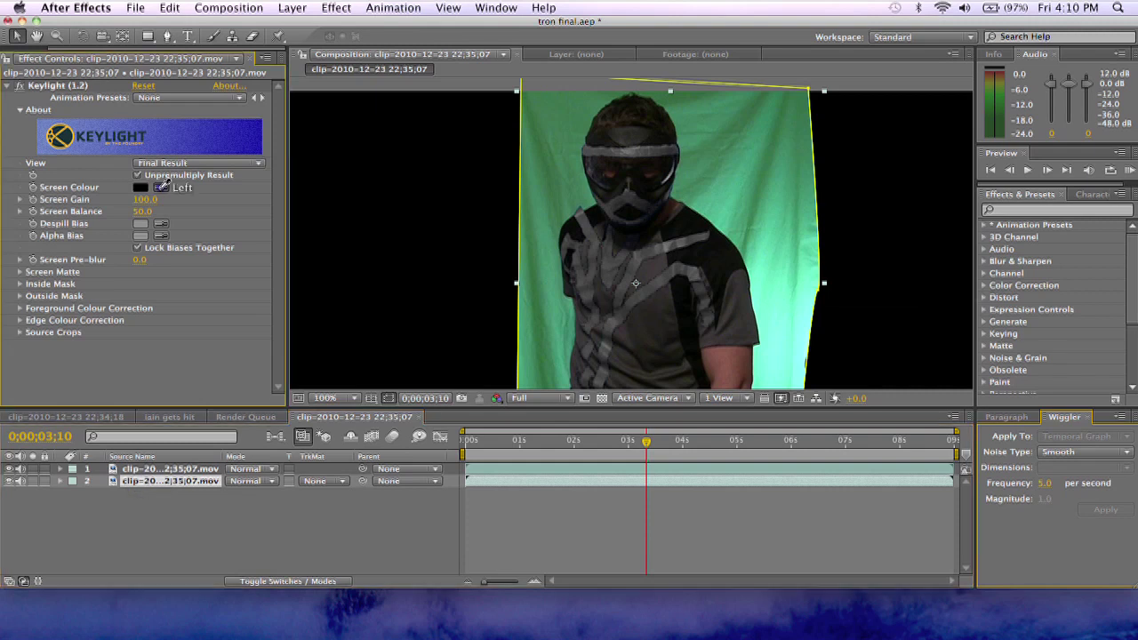
{"action": "left_click", "coordinate": [777, 310]}
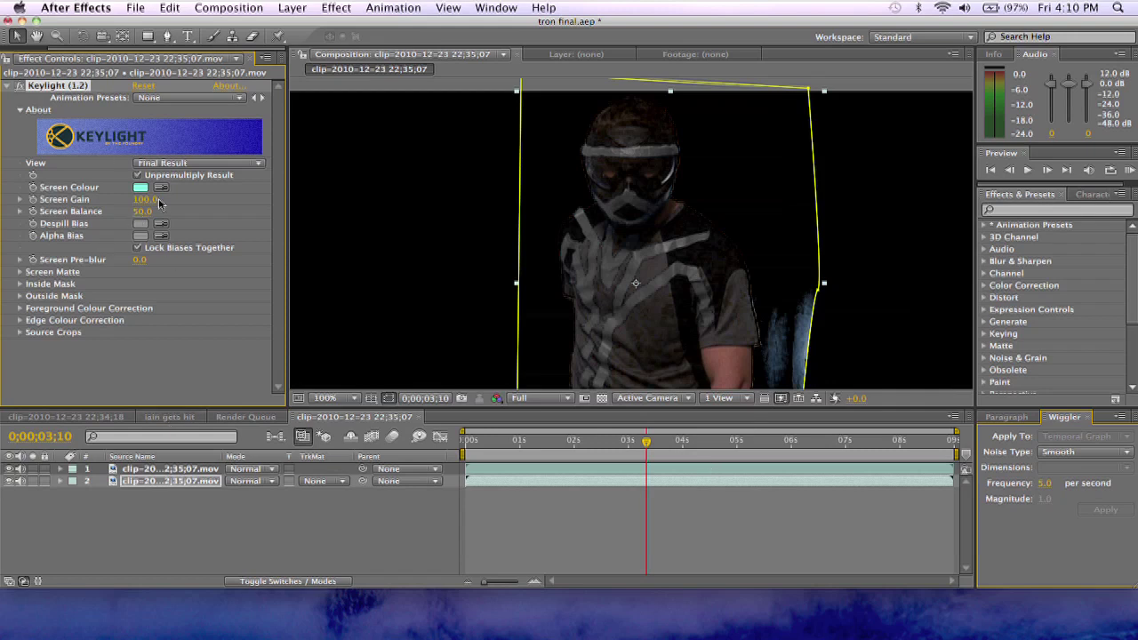
Step: Set the lower layer's Keylight Screen Gain to 135 and Screen Balance to 29
{"action": "mouse_move", "coordinate": [147, 206]}
{"action": "left_mouse_down"}
{"action": "mouse_move", "coordinate": [187, 200]}
{"action": "mouse_move", "coordinate": [133, 212]}
{"action": "left_mouse_up"}
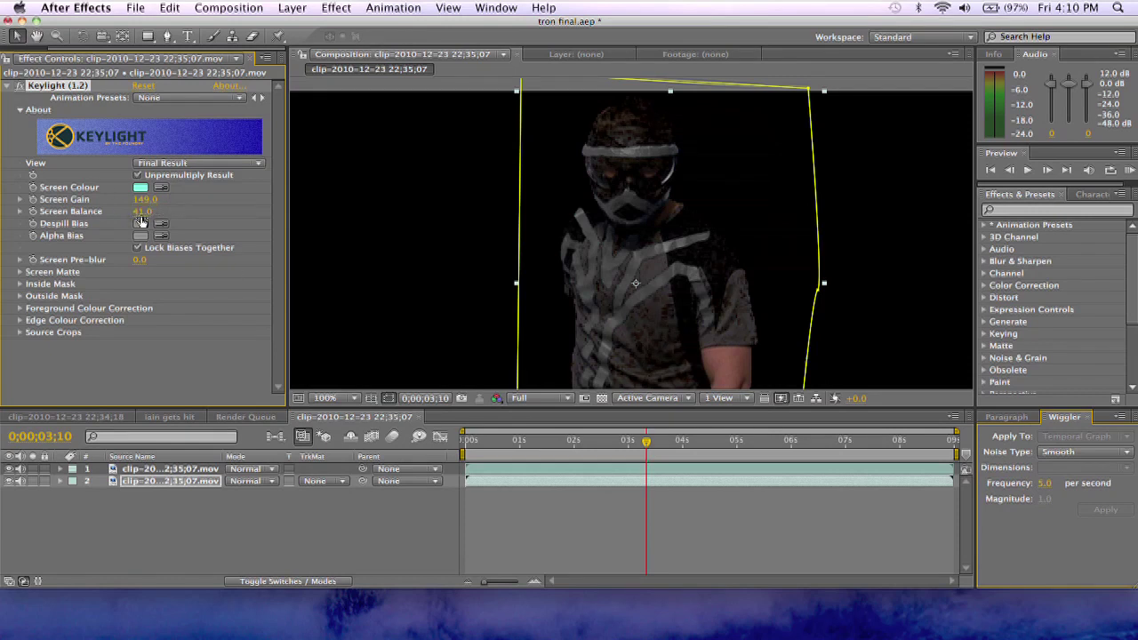
{"action": "mouse_move", "coordinate": [132, 207]}
{"action": "left_mouse_down"}
{"action": "mouse_move", "coordinate": [144, 200]}
{"action": "mouse_move", "coordinate": [133, 201]}
{"action": "left_mouse_up"}
{"action": "key", "text": "comma"}
{"action": "key", "text": "comma"}
{"action": "key", "text": "period"}
{"action": "key", "text": "period"}
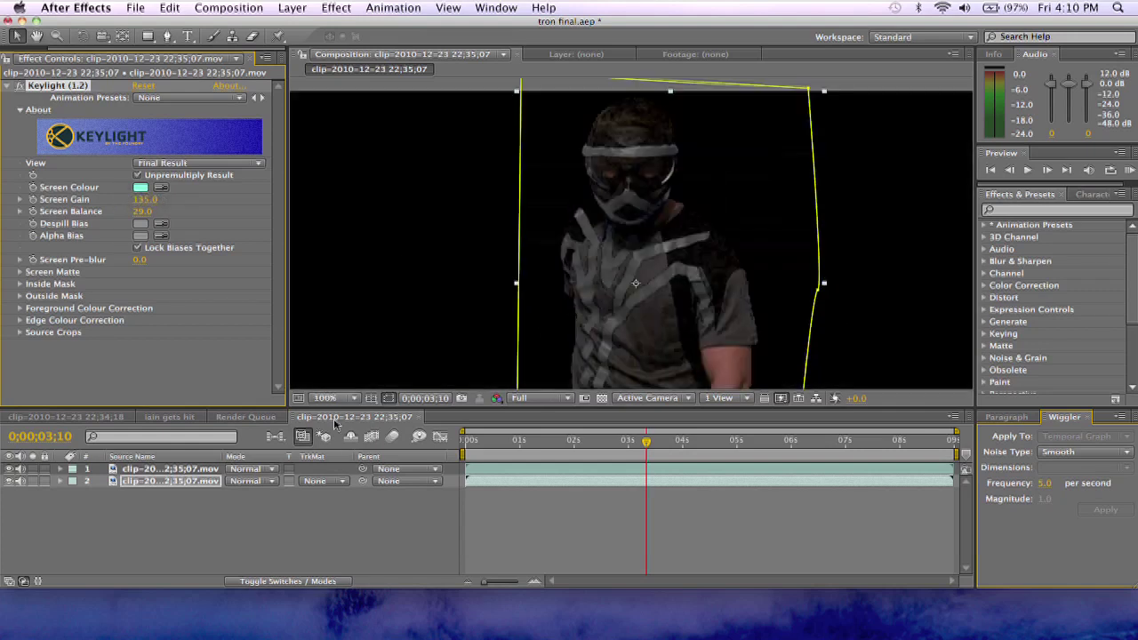
Step: Try shifting the lower clip layer away from the keyed tape in the composition, and undo the move
{"action": "left_click", "coordinate": [180, 485]}
{"action": "left_click_drag", "start_coordinate": [688, 325], "coordinate": [667, 264]}
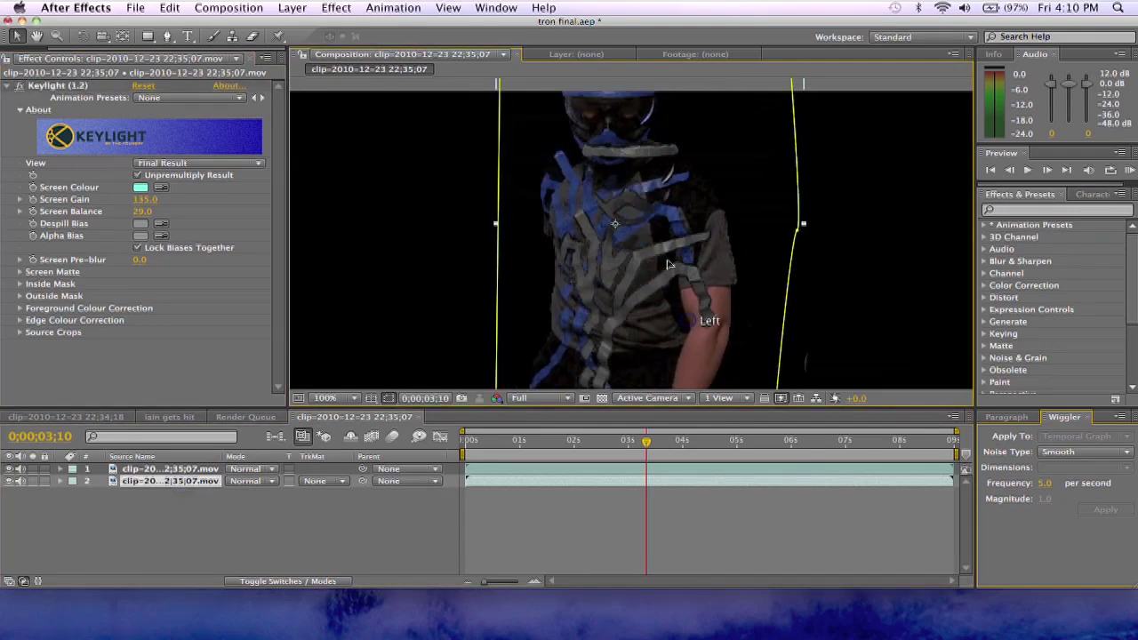
{"action": "left_click", "coordinate": [260, 528]}
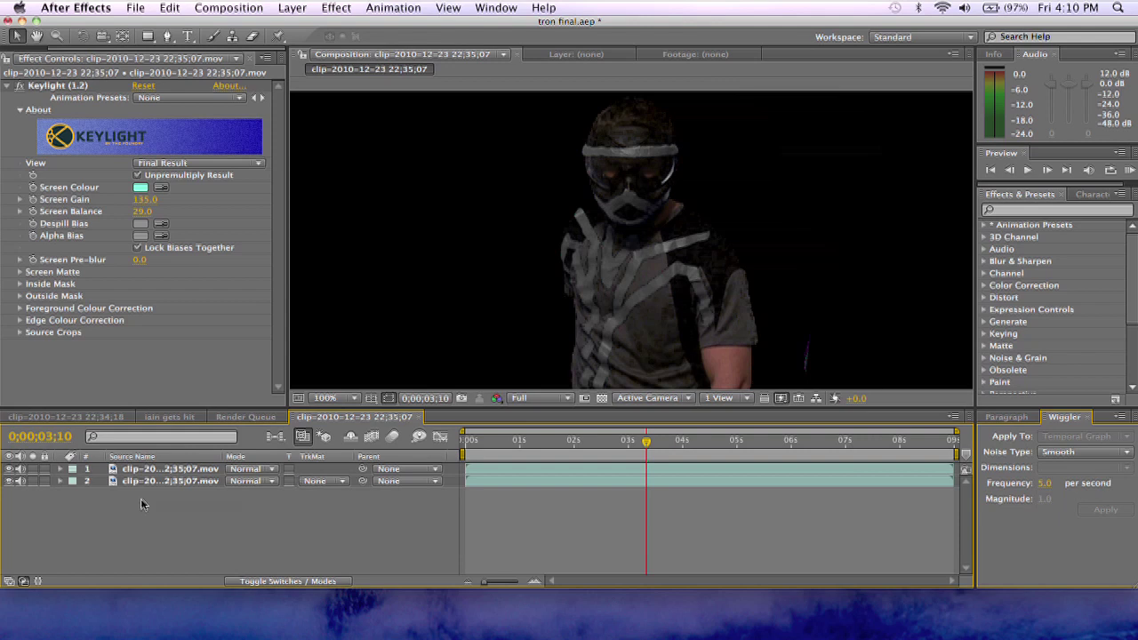
Step: Compare the two keyed layers by toggling solo on the lower clip layer
{"action": "left_click", "coordinate": [169, 468]}
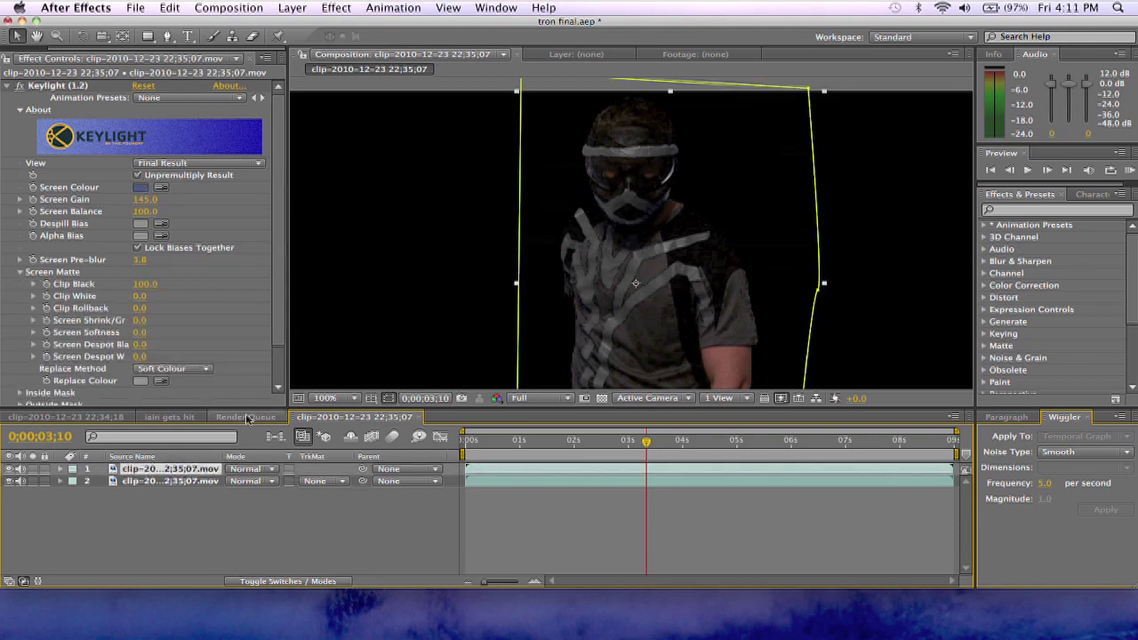
{"action": "left_click", "coordinate": [169, 481]}
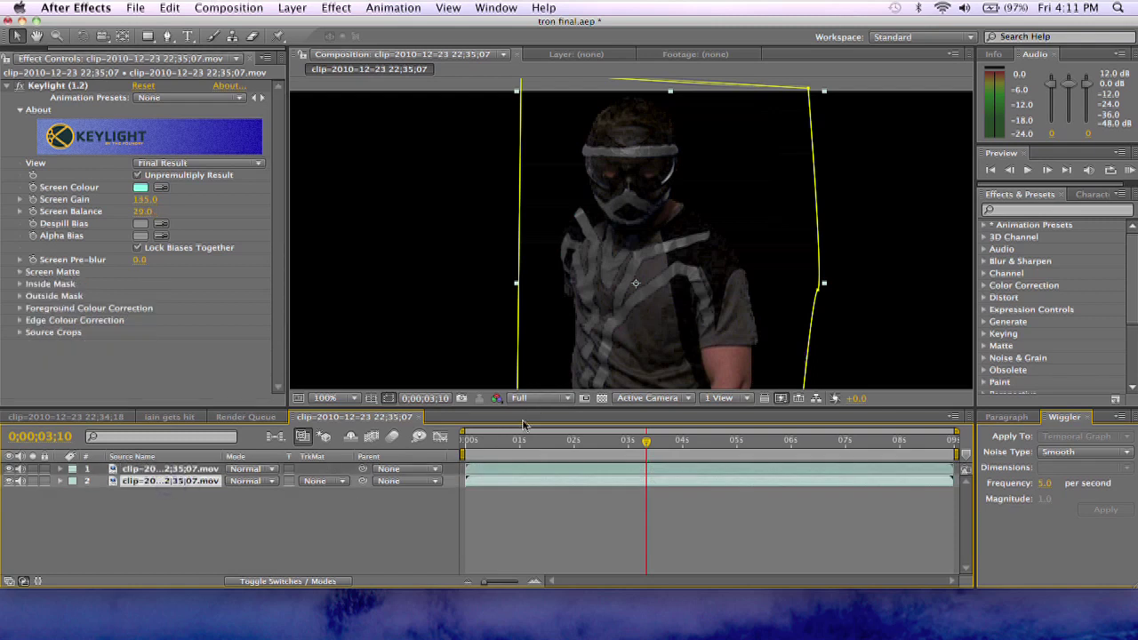
{"action": "left_click", "coordinate": [33, 481]}
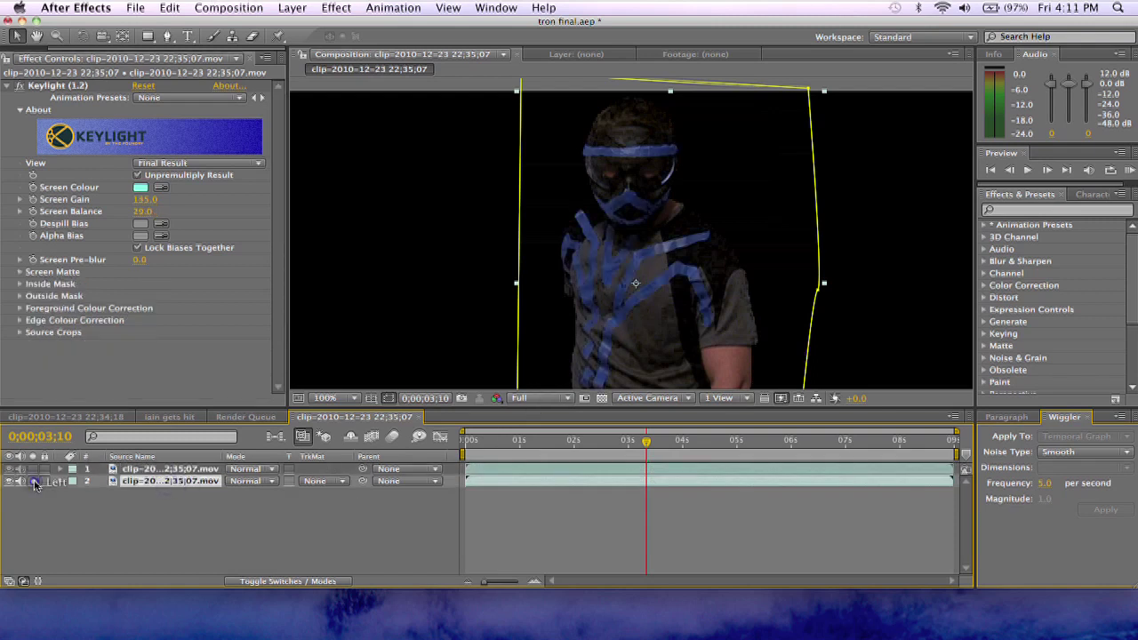
{"action": "left_click", "coordinate": [33, 481]}
{"action": "left_click", "coordinate": [33, 481]}
{"action": "left_click", "coordinate": [33, 481]}
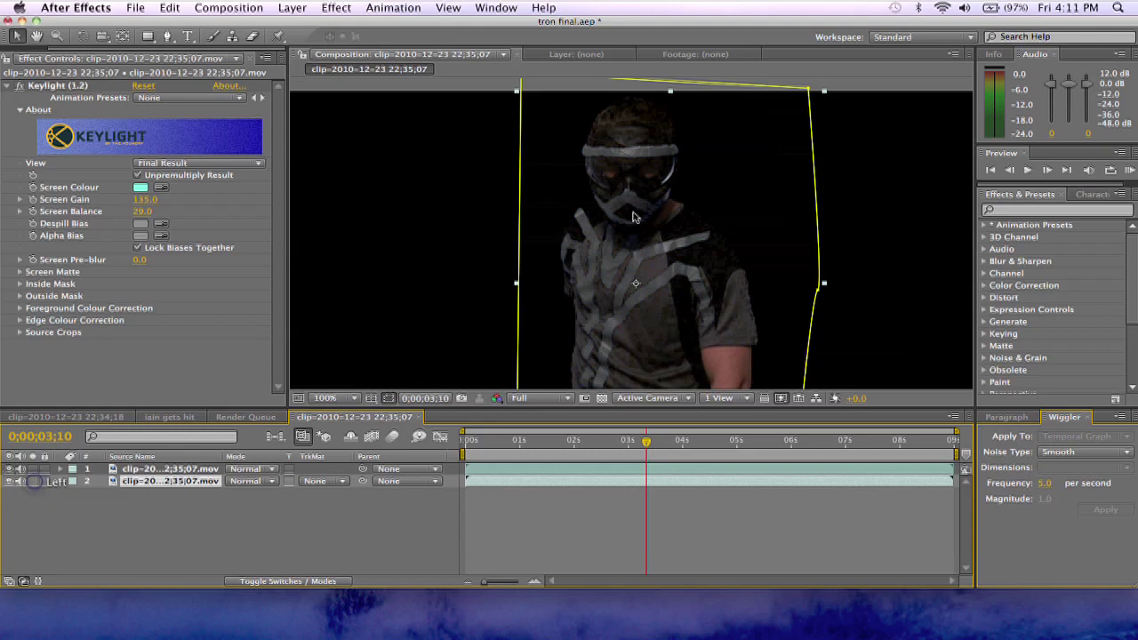
Step: Apply the Curves effect to the lower clip layer, darken its RGB midtones, and move the current time to 0;00;04;08
{"action": "left_click", "coordinate": [293, 7]}
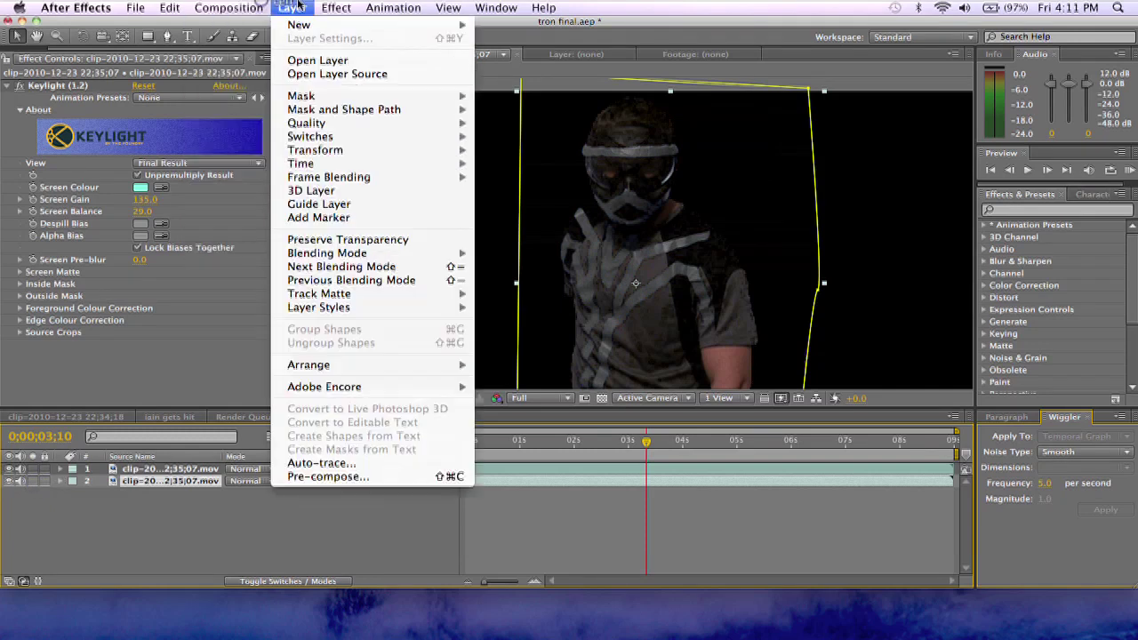
{"action": "mouse_move", "coordinate": [336, 7]}
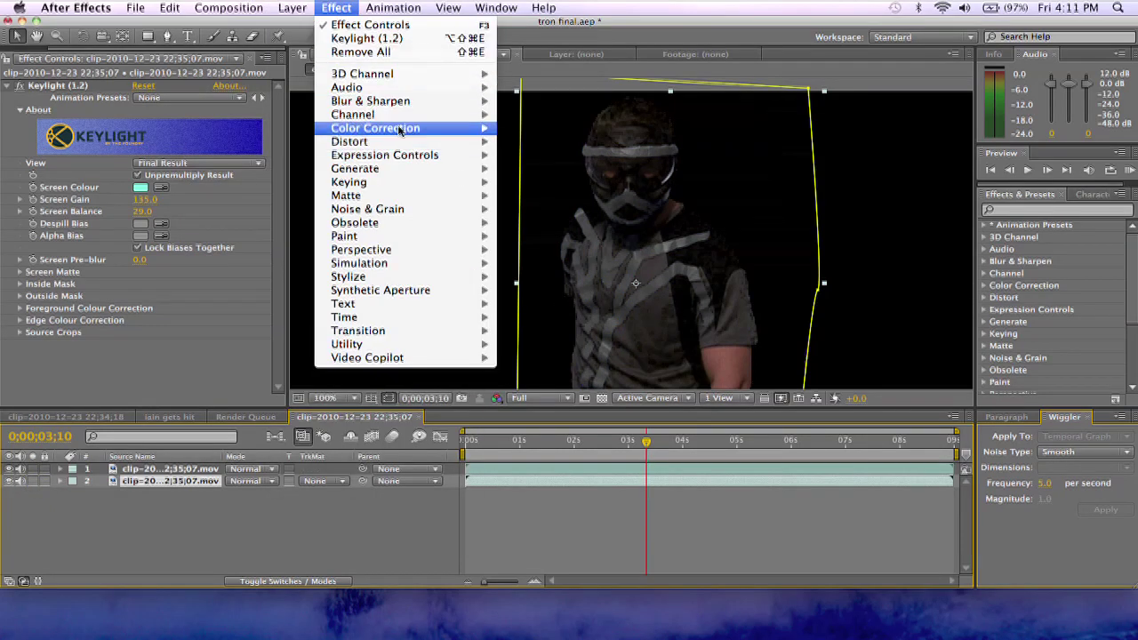
{"action": "mouse_move", "coordinate": [400, 129]}
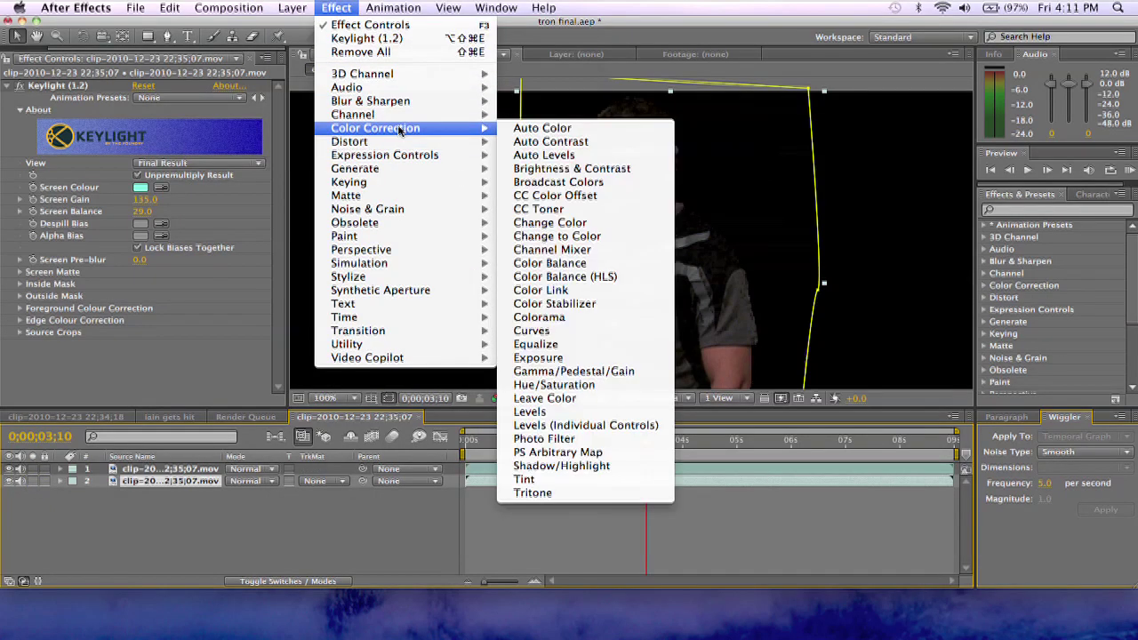
{"action": "left_click", "coordinate": [577, 333]}
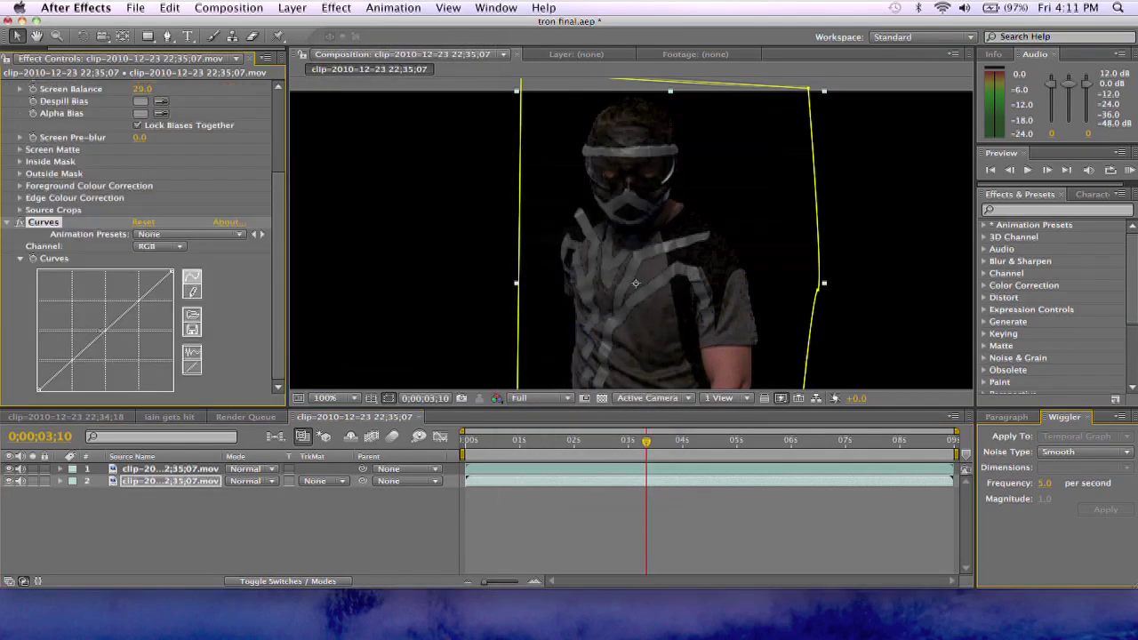
{"action": "left_click_drag", "start_coordinate": [105, 331], "coordinate": [121, 333]}
{"action": "left_click_drag", "start_coordinate": [549, 442], "coordinate": [696, 449]}
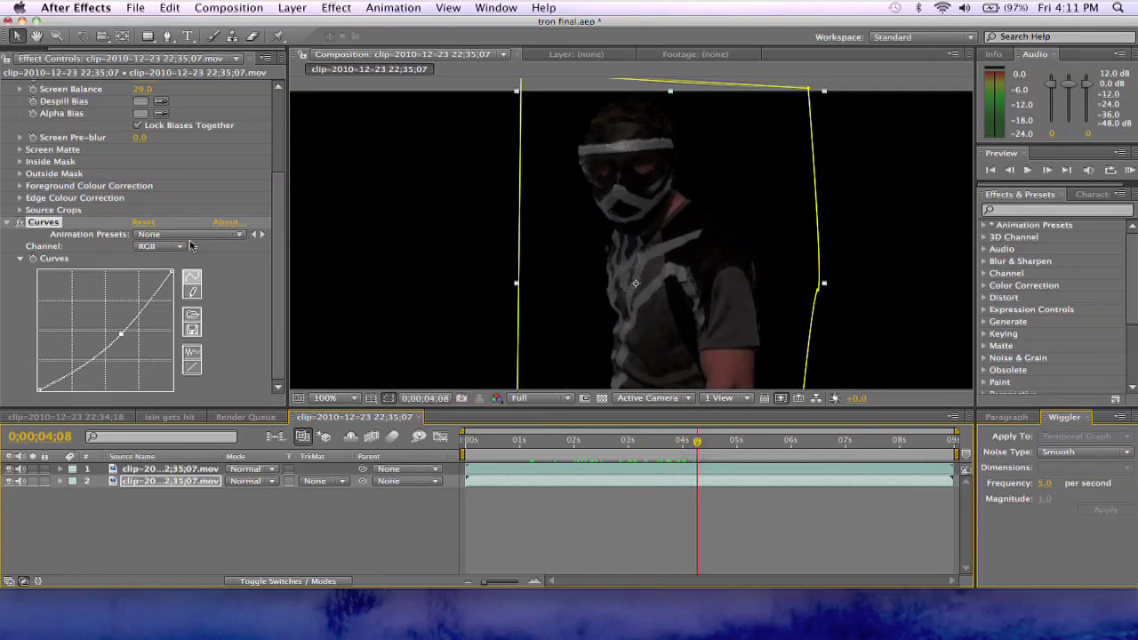
Step: In Curves, place a centre point on the Blue channel and lower the Red channel's midtones slightly
{"action": "left_click", "coordinate": [159, 247]}
{"action": "left_click", "coordinate": [164, 282]}
{"action": "left_click_drag", "start_coordinate": [98, 337], "coordinate": [105, 329]}
{"action": "left_click", "coordinate": [101, 329]}
{"action": "left_click", "coordinate": [160, 246]}
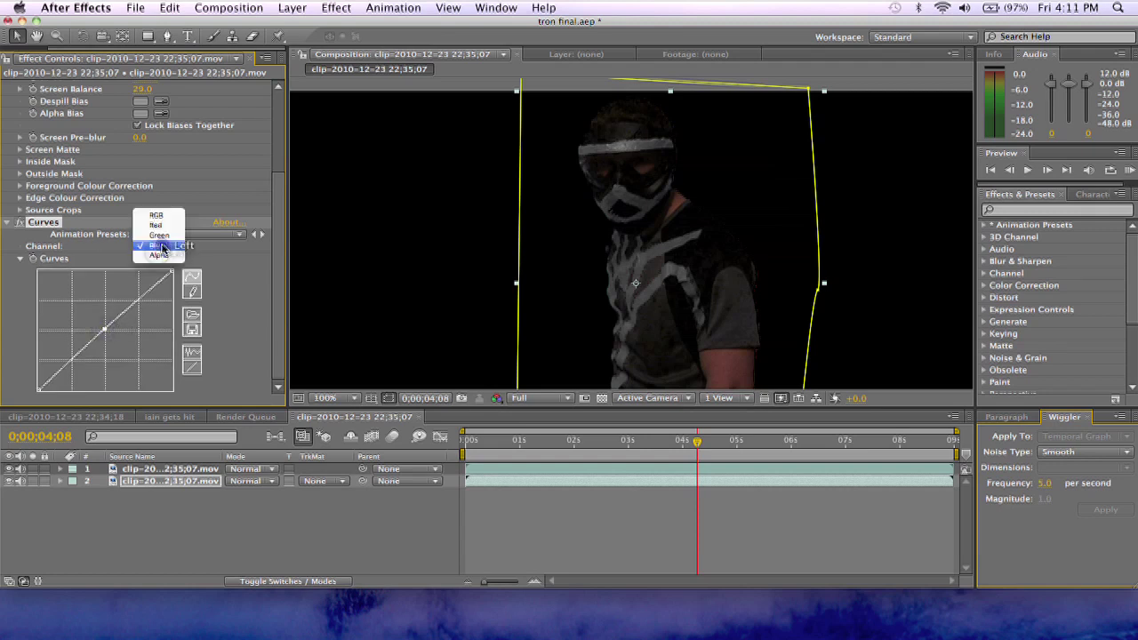
{"action": "left_click", "coordinate": [164, 223]}
{"action": "left_click_drag", "start_coordinate": [104, 330], "coordinate": [108, 332]}
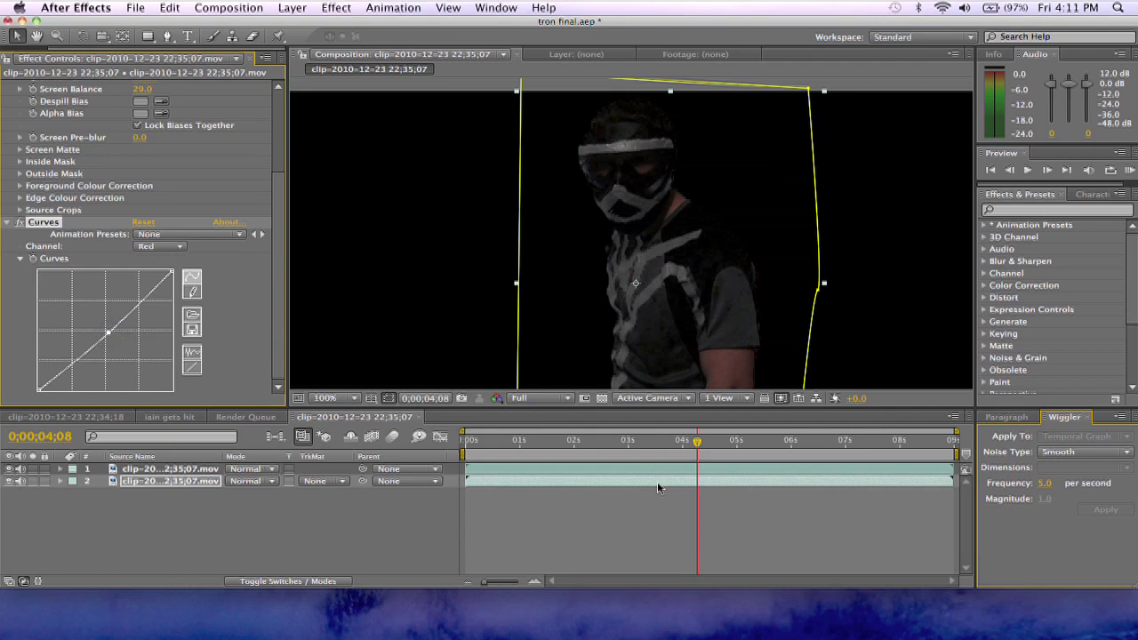
Step: Check the darkened figure at several points in the clip, ending at 0;00;03;22
{"action": "left_click", "coordinate": [490, 442]}
{"action": "left_click", "coordinate": [591, 442]}
{"action": "left_click_drag", "start_coordinate": [593, 442], "coordinate": [669, 442]}
Step: Rename the upper clip layer as tape
{"action": "left_click", "coordinate": [193, 471]}
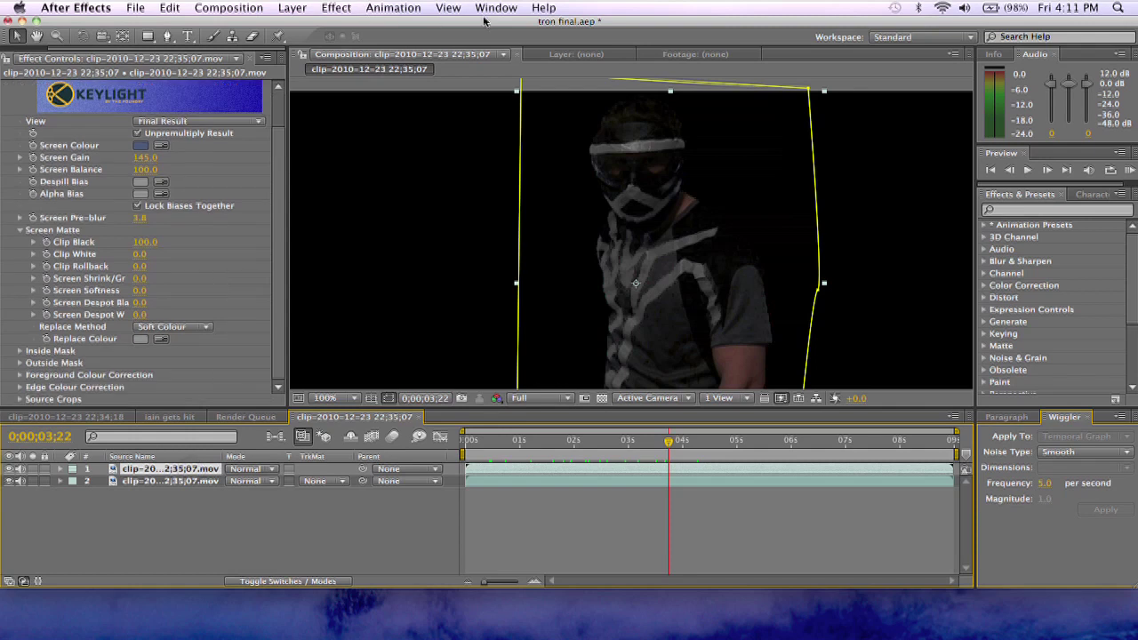
{"action": "left_click", "coordinate": [336, 7]}
{"action": "left_click", "coordinate": [336, 7]}
{"action": "key", "text": "Return"}
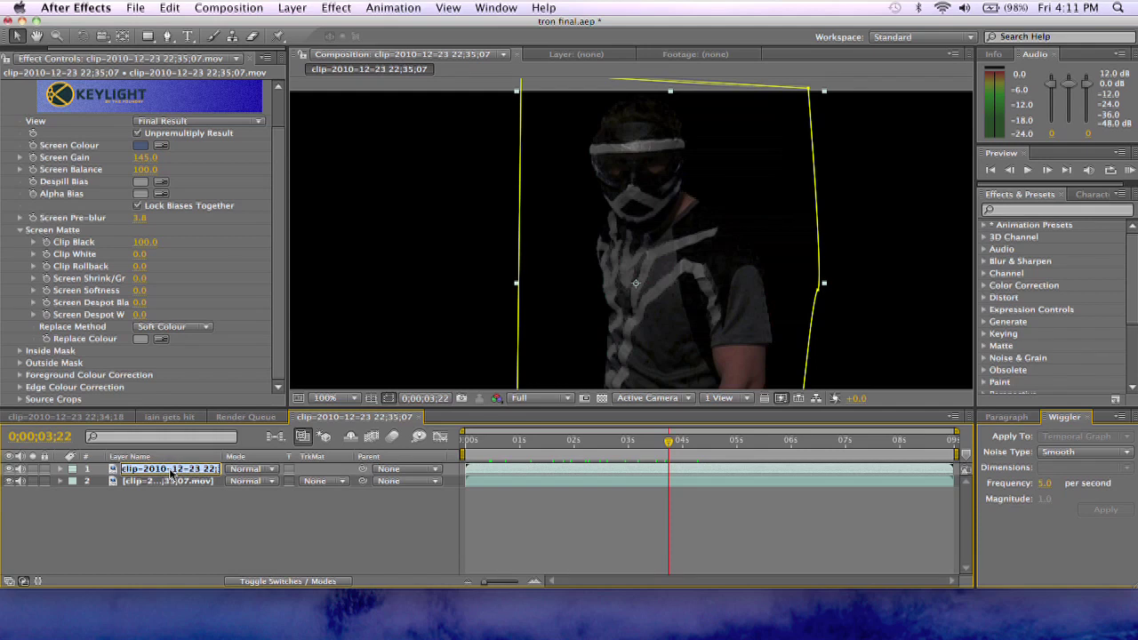
{"action": "type", "text": "tr"}
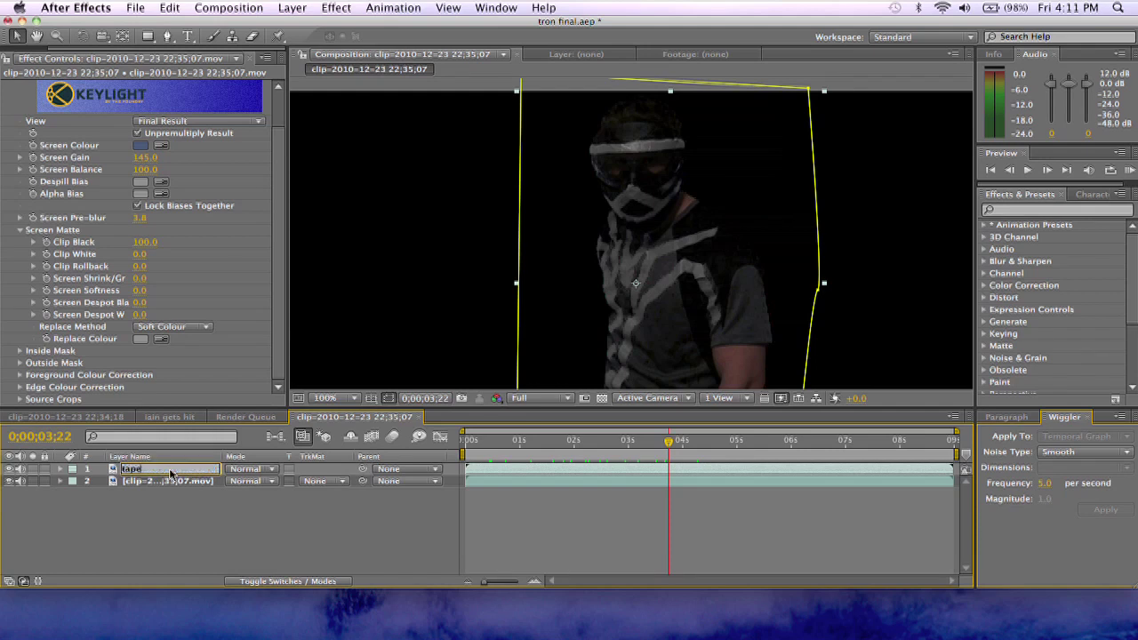
{"action": "left_click", "coordinate": [183, 505]}
Step: Rename the lower clip layer as body and select the tape layer
{"action": "left_click", "coordinate": [182, 482]}
{"action": "key", "text": "Return"}
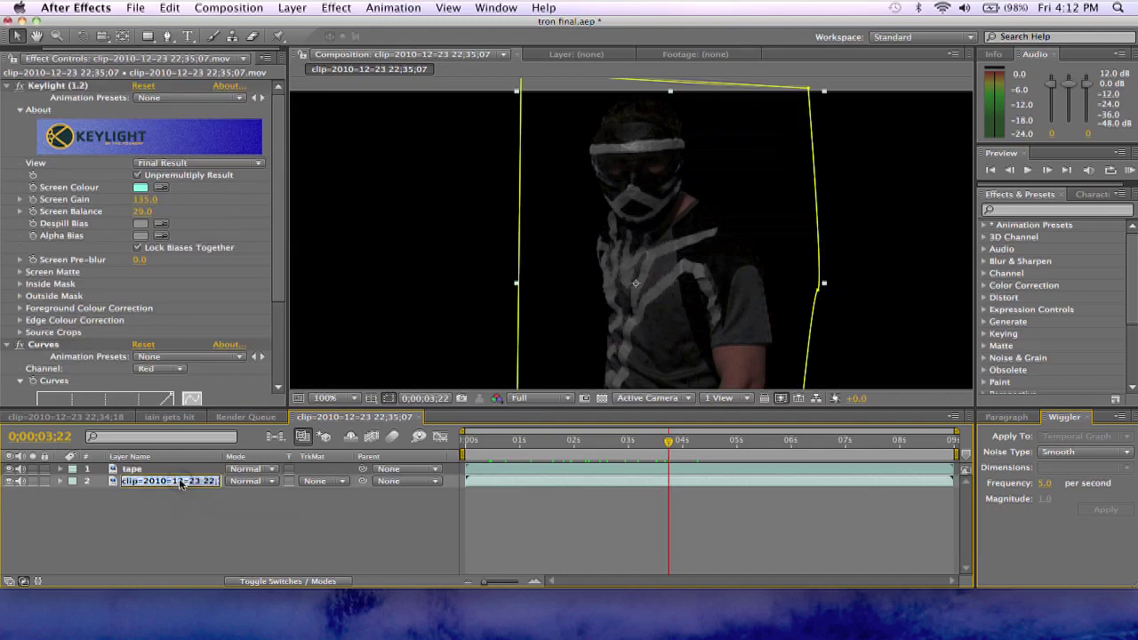
{"action": "type", "text": "body"}
{"action": "left_click", "coordinate": [179, 497]}
{"action": "left_click", "coordinate": [164, 469]}
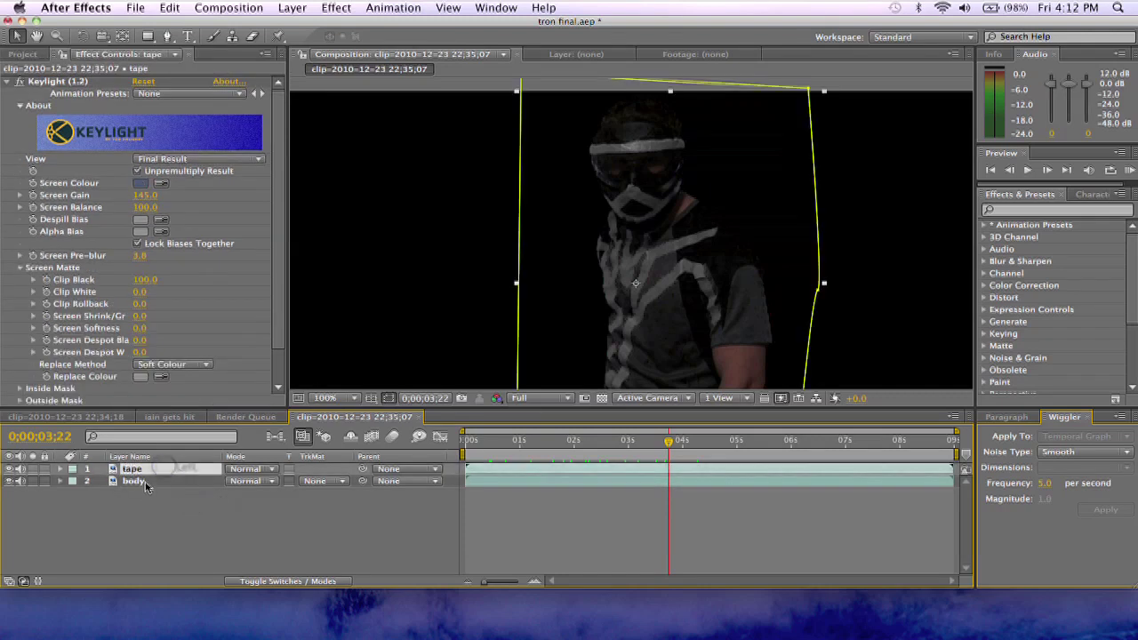
{"action": "scroll", "coordinate": [239, 288], "scroll_direction": "down", "scroll_amount": 1}
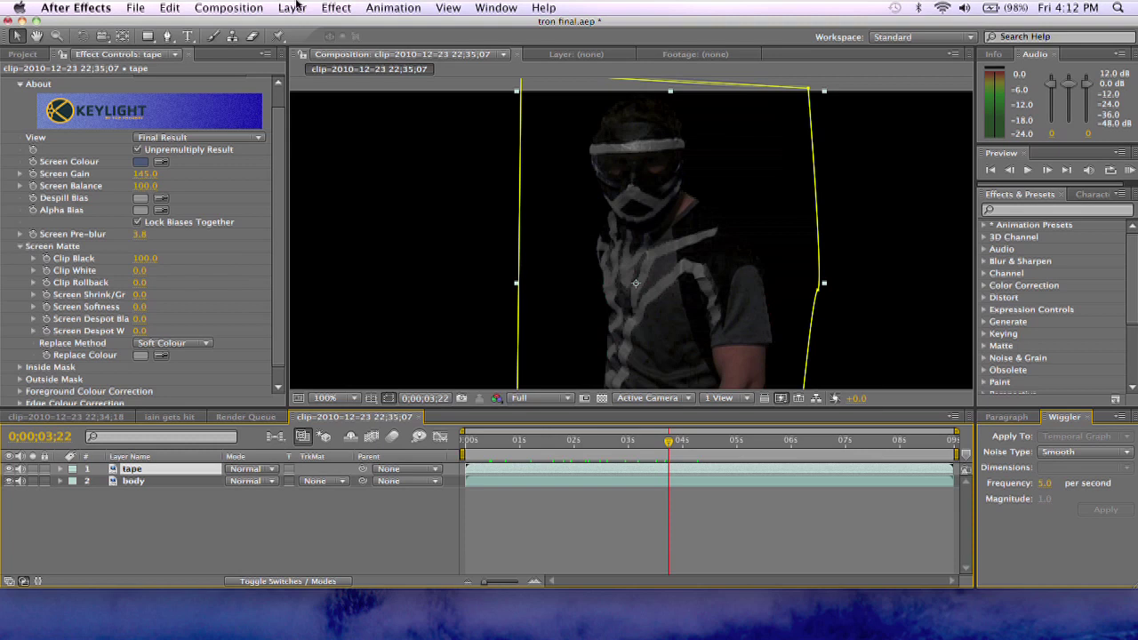
Step: Apply the Hue/Saturation effect to the tape layer and turn on Colorize
{"action": "left_click", "coordinate": [329, 7]}
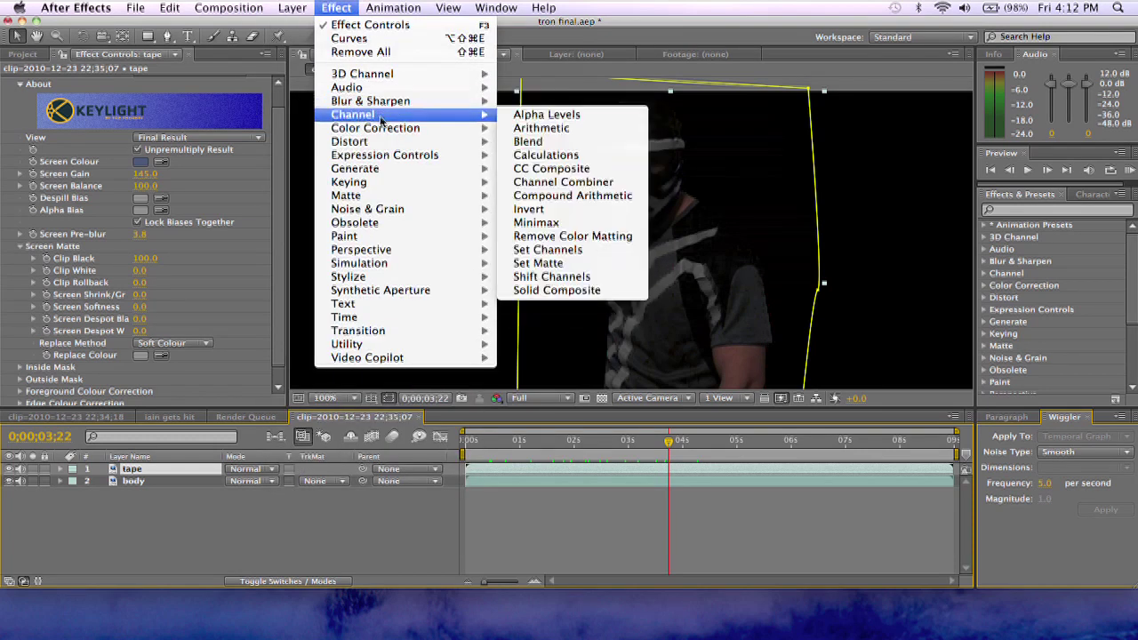
{"action": "mouse_move", "coordinate": [384, 129]}
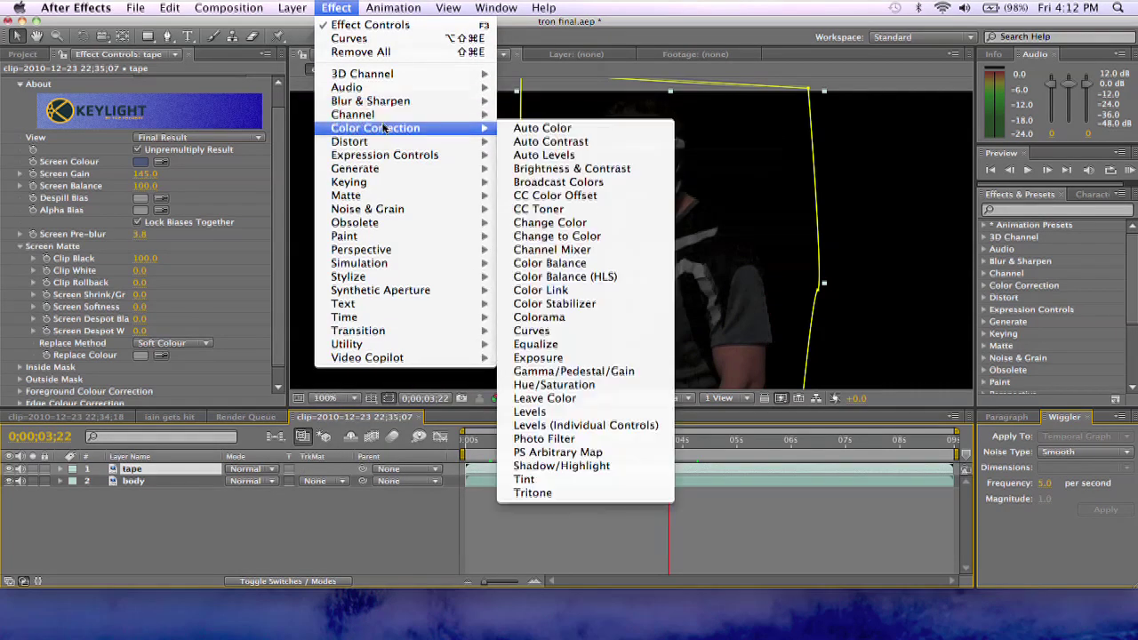
{"action": "left_click", "coordinate": [617, 385]}
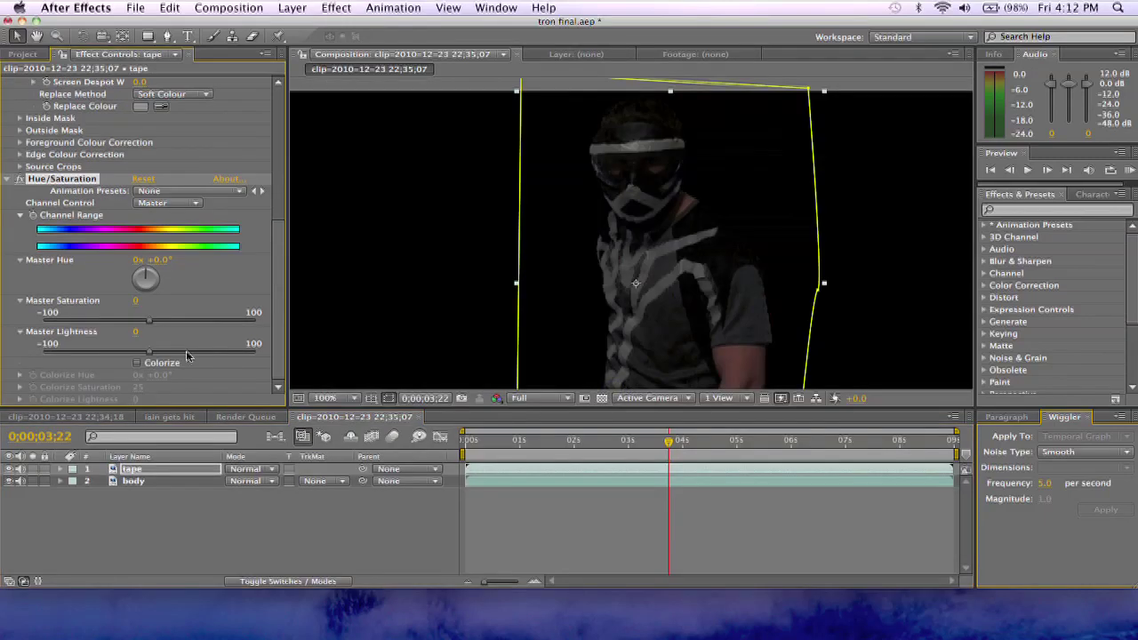
{"action": "left_click", "coordinate": [137, 363]}
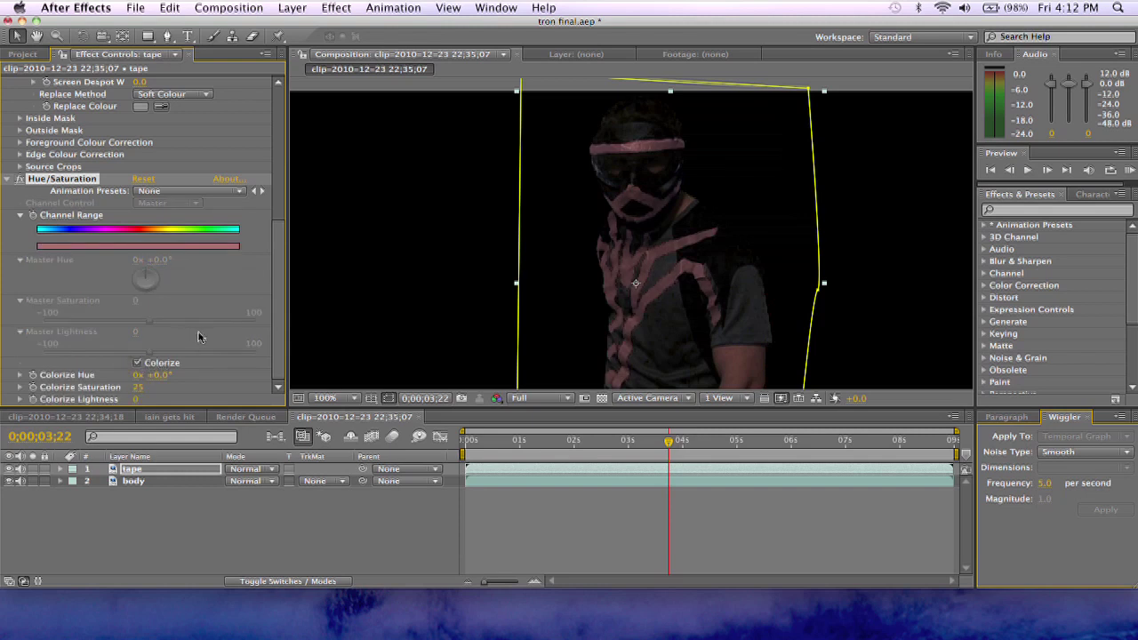
Step: Set the tape layer's Colorize Saturation to 55 and Colorize Hue to -142°, trying other hues along the way
{"action": "left_click_drag", "start_coordinate": [138, 395], "coordinate": [176, 389]}
{"action": "left_click", "coordinate": [160, 374]}
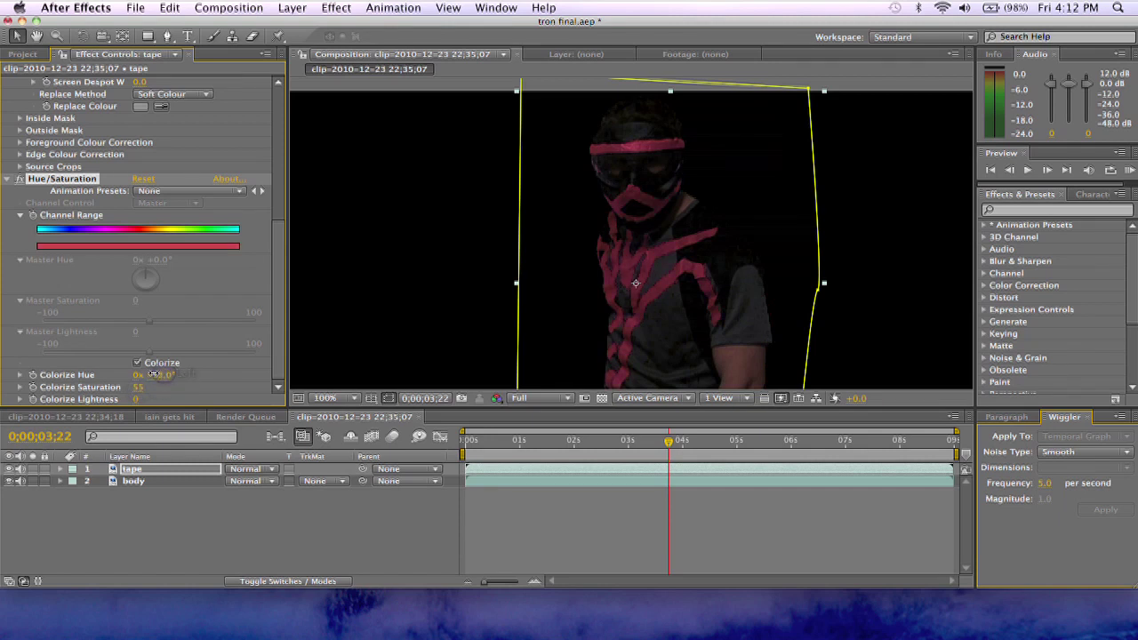
{"action": "mouse_move", "coordinate": [146, 374]}
{"action": "left_mouse_down"}
{"action": "mouse_move", "coordinate": [170, 384]}
{"action": "mouse_move", "coordinate": [133, 385]}
{"action": "left_mouse_up"}
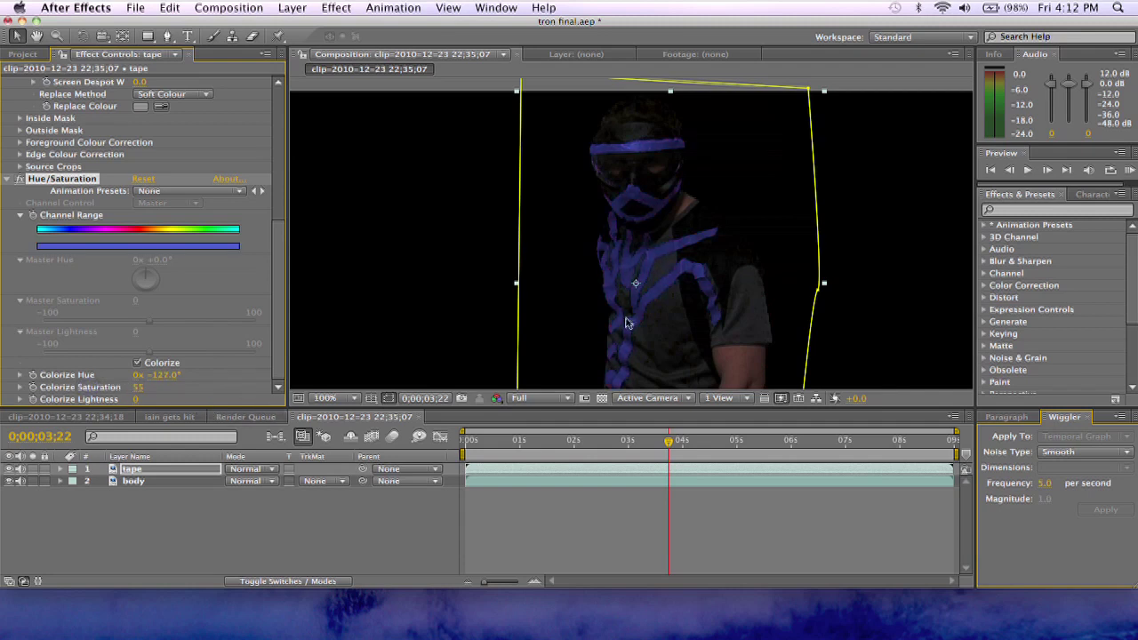
{"action": "left_click_drag", "start_coordinate": [159, 376], "coordinate": [164, 375]}
{"action": "left_click_drag", "start_coordinate": [227, 375], "coordinate": [137, 388]}
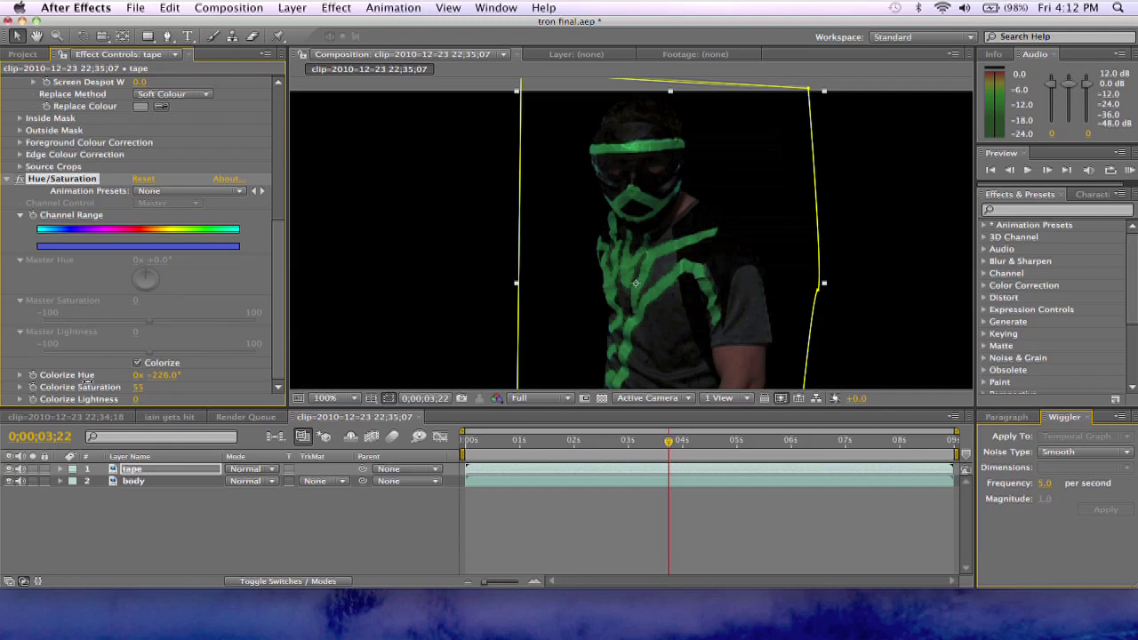
{"action": "left_click_drag", "start_coordinate": [116, 375], "coordinate": [139, 374]}
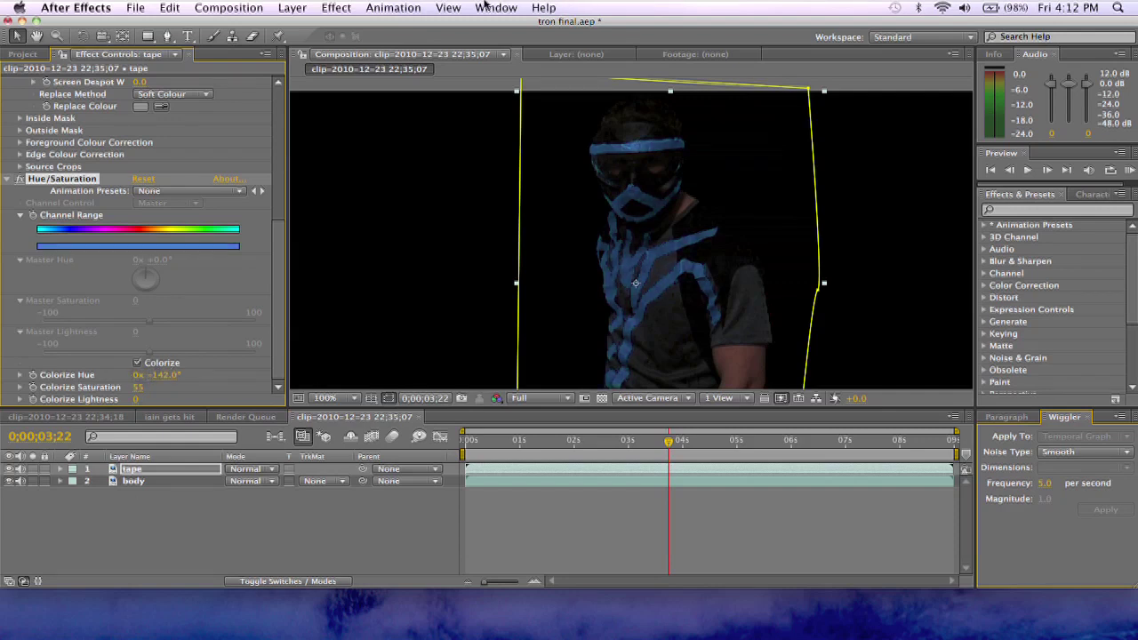
Step: Apply a stylize Glow effect to the tape layer with a Glow Threshold of 23.9% and a Glow Radius of 36
{"action": "left_click", "coordinate": [342, 7]}
{"action": "mouse_move", "coordinate": [300, 7]}
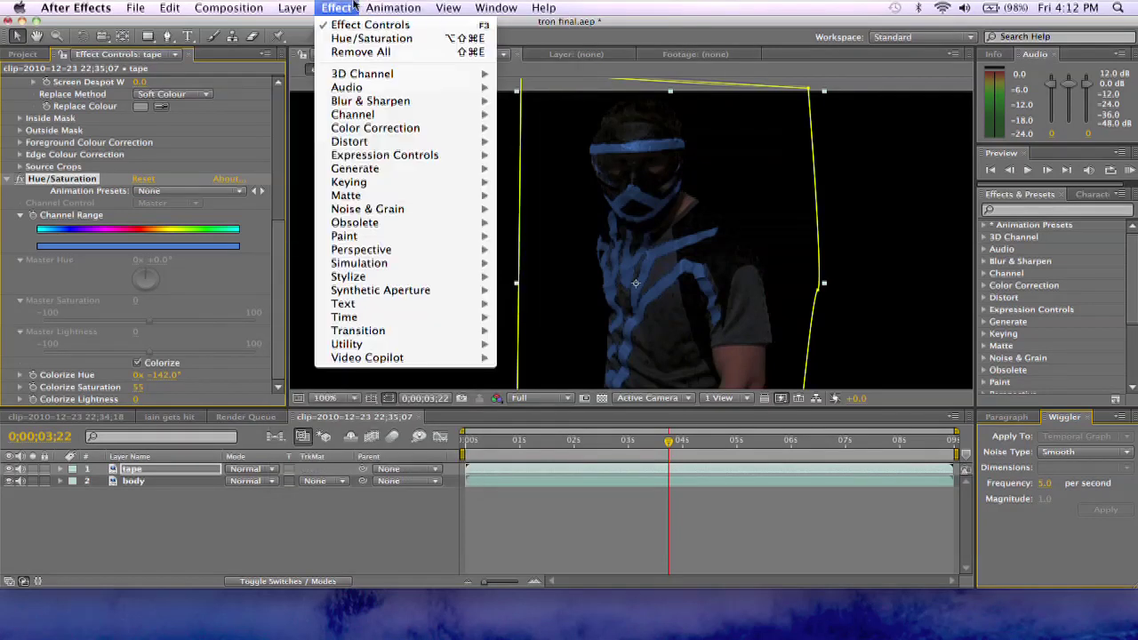
{"action": "mouse_move", "coordinate": [348, 7]}
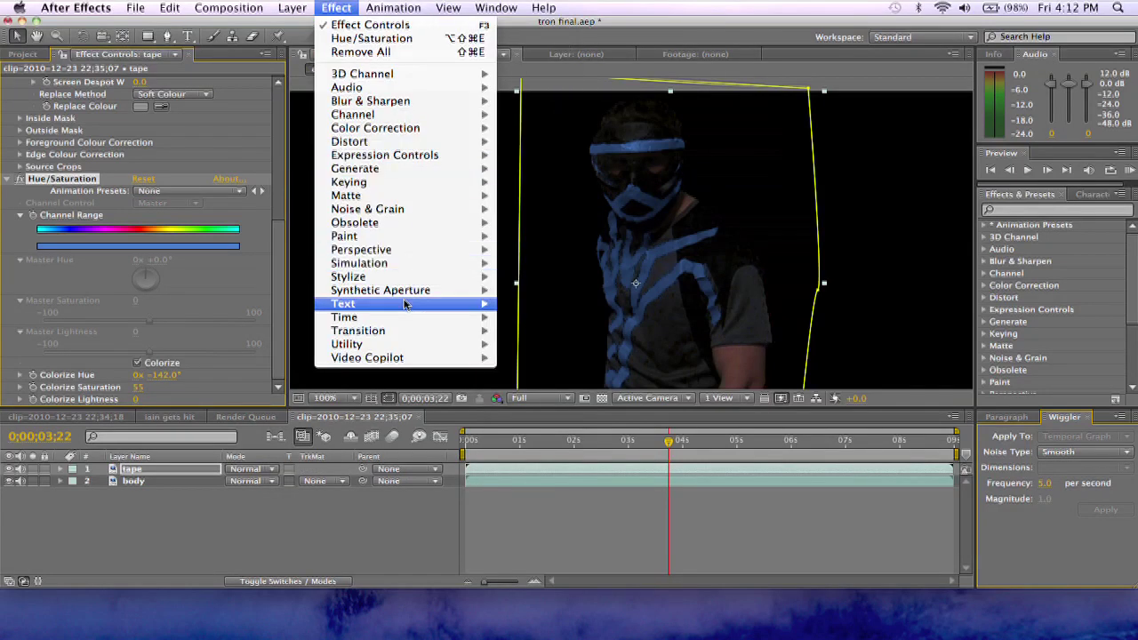
{"action": "mouse_move", "coordinate": [418, 277]}
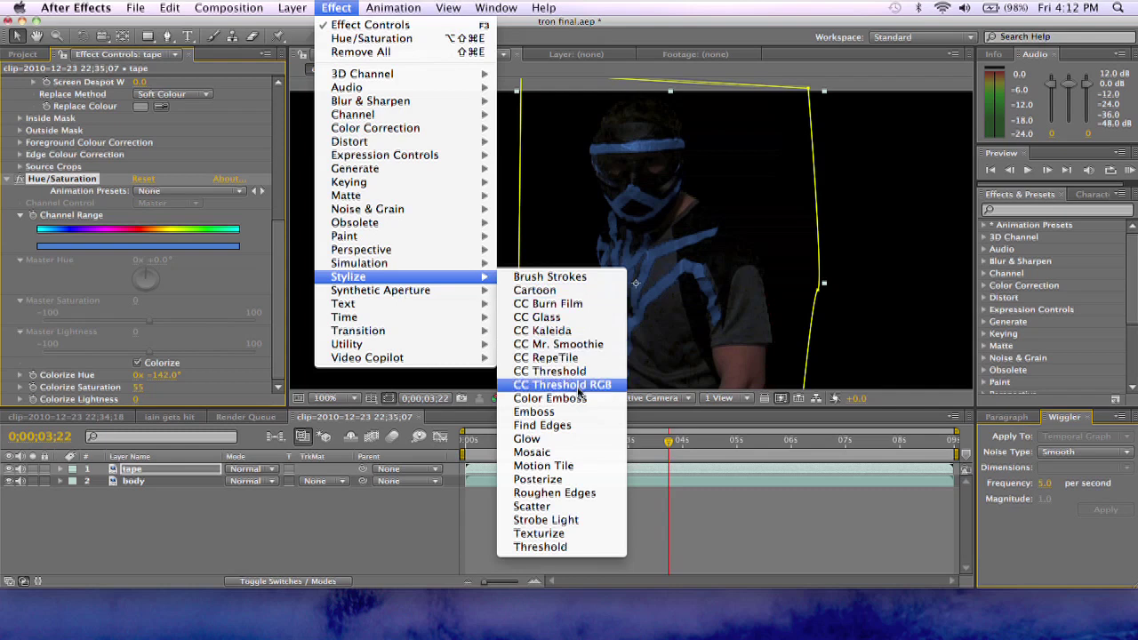
{"action": "left_click", "coordinate": [561, 439]}
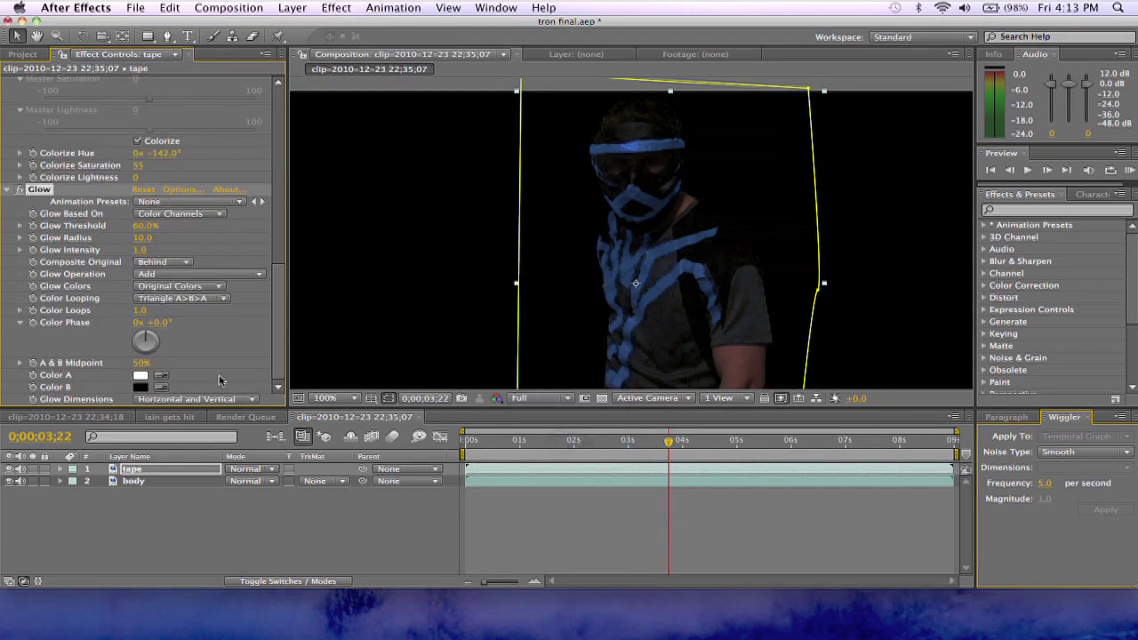
{"action": "left_click_drag", "start_coordinate": [142, 237], "coordinate": [66, 227]}
{"action": "left_click", "coordinate": [300, 535]}
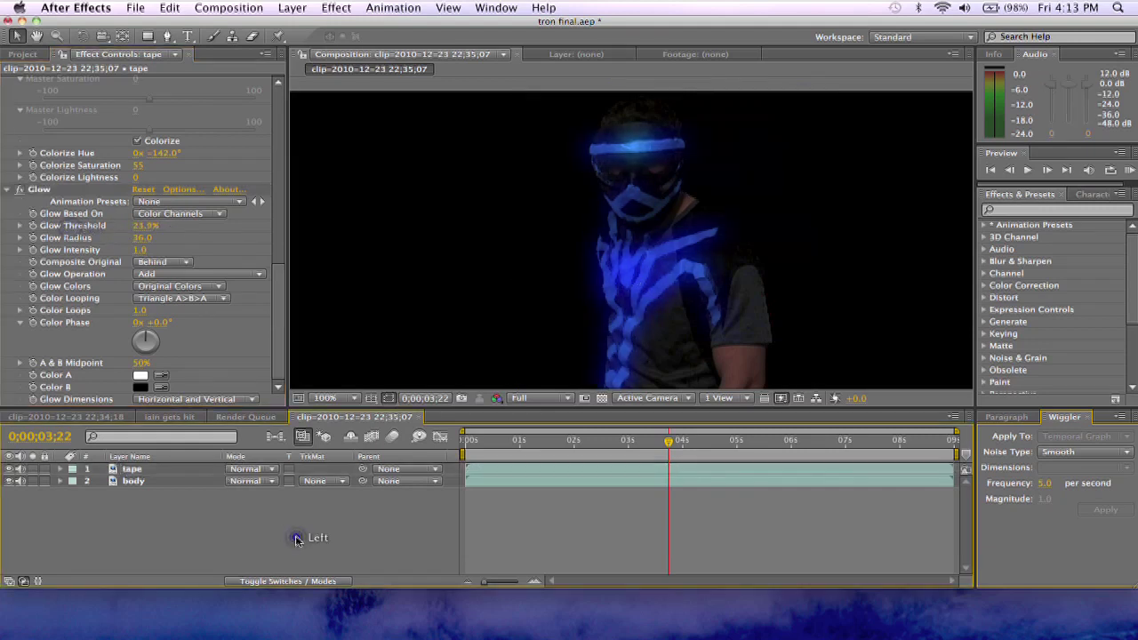
Step: At 0;00;02;22, set the tape layer's Glow Threshold to 20.4% and Glow Radius to 8
{"action": "left_click_drag", "start_coordinate": [636, 442], "coordinate": [614, 441]}
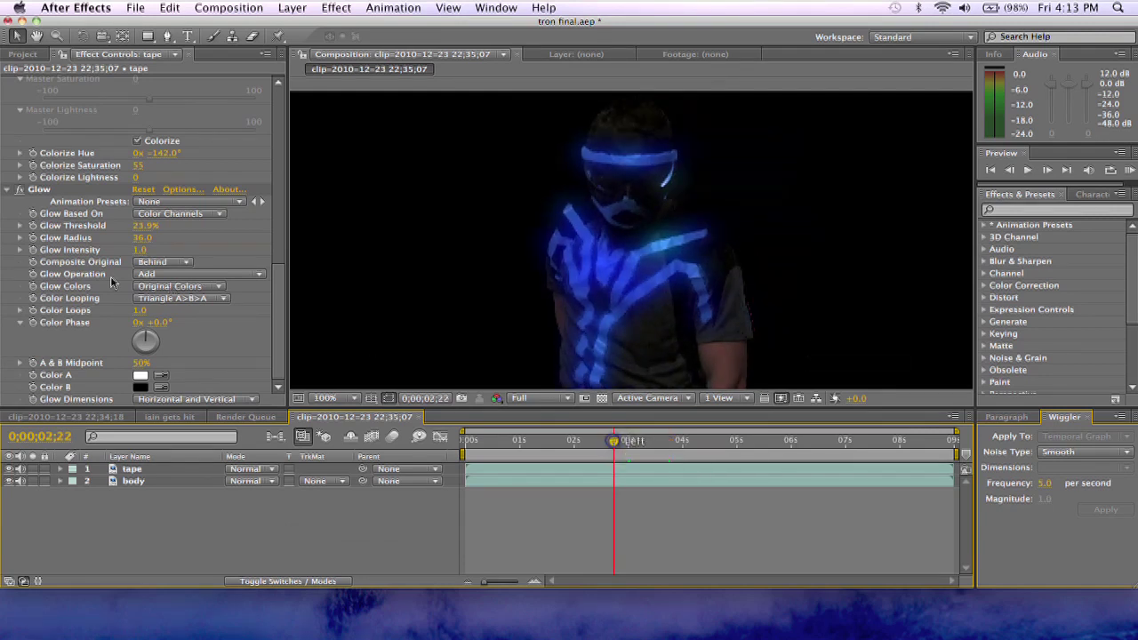
{"action": "left_click", "coordinate": [147, 225]}
{"action": "left_click_drag", "start_coordinate": [146, 226], "coordinate": [114, 237]}
Step: Check the glowing tape by playing and scrubbing through the clip, ending at 0;00;02;24
{"action": "left_click_drag", "start_coordinate": [580, 439], "coordinate": [594, 442]}
{"action": "key", "text": "space"}
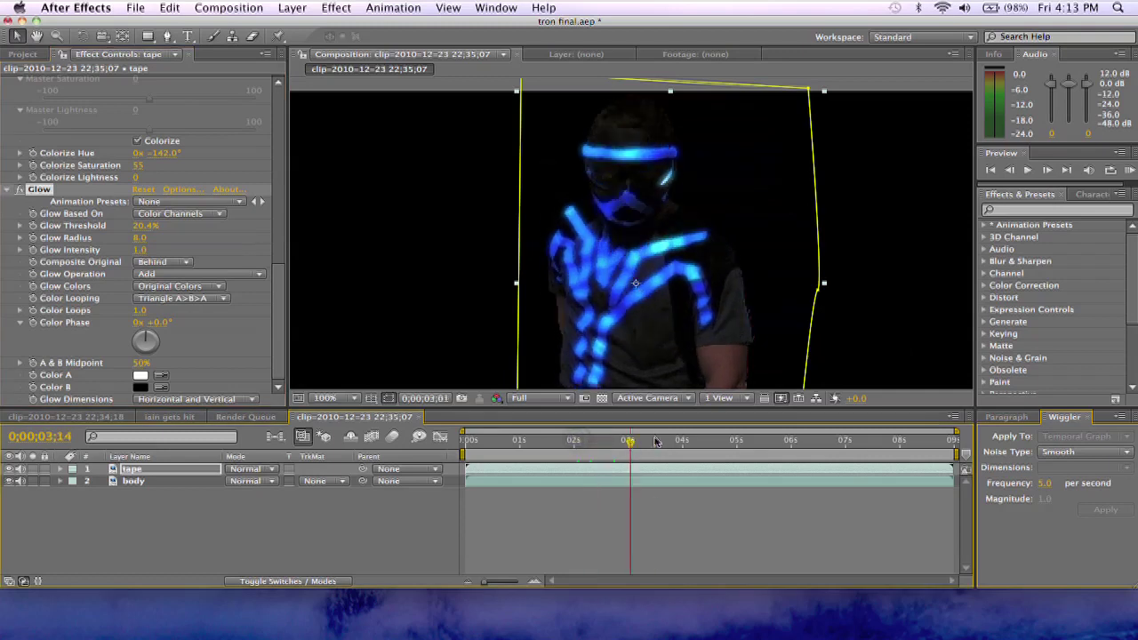
{"action": "left_click", "coordinate": [652, 440]}
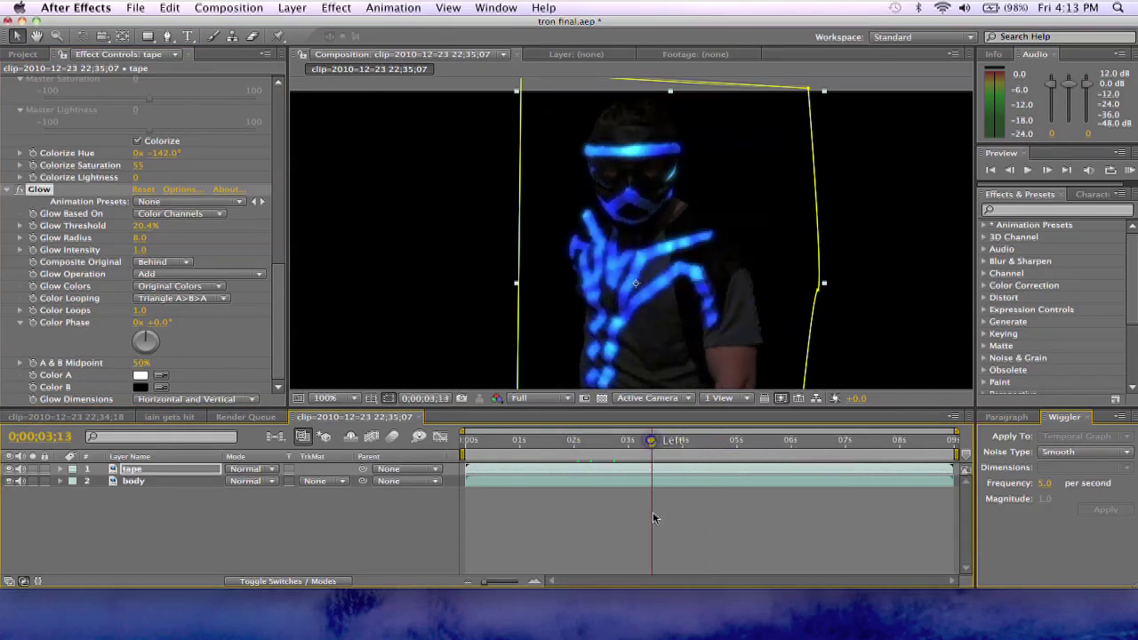
{"action": "left_click", "coordinate": [654, 535]}
{"action": "key", "text": "space"}
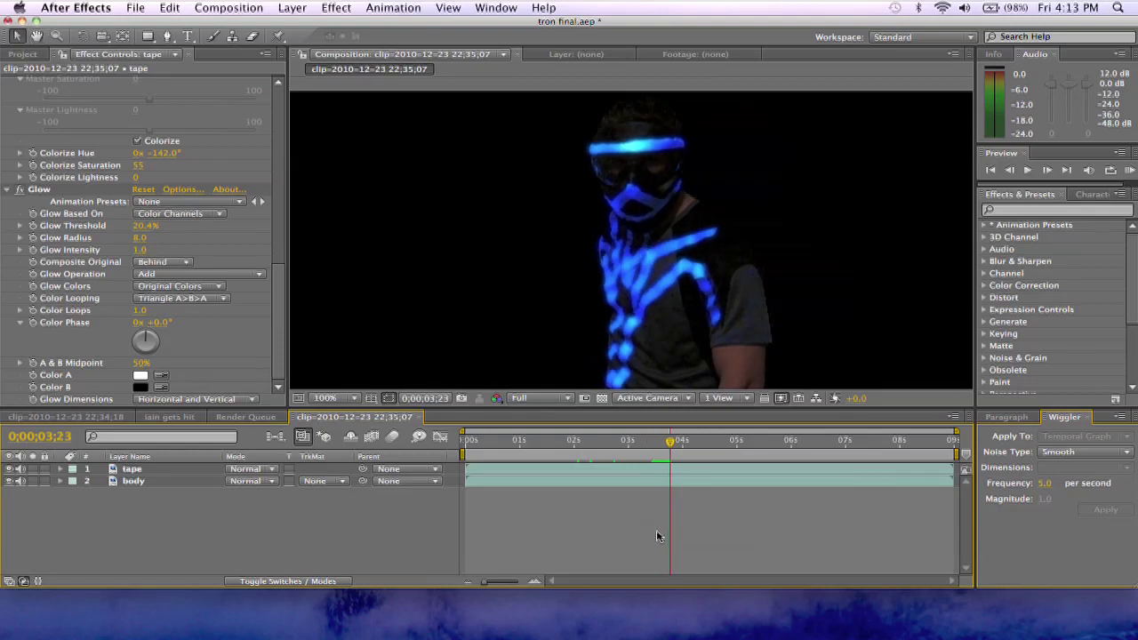
{"action": "mouse_move", "coordinate": [631, 439]}
{"action": "left_mouse_down"}
{"action": "mouse_move", "coordinate": [592, 444]}
{"action": "mouse_move", "coordinate": [686, 439]}
{"action": "mouse_move", "coordinate": [612, 449]}
{"action": "mouse_move", "coordinate": [703, 450]}
{"action": "mouse_move", "coordinate": [604, 441]}
{"action": "mouse_move", "coordinate": [652, 449]}
{"action": "mouse_move", "coordinate": [638, 447]}
{"action": "left_mouse_up"}
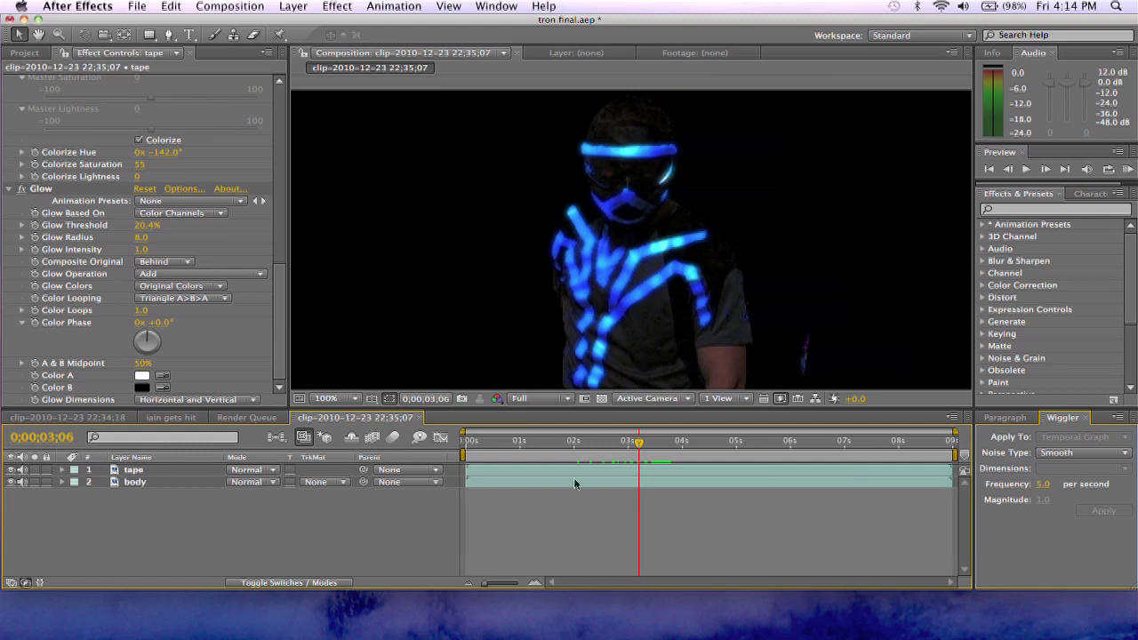
{"action": "left_click_drag", "start_coordinate": [583, 435], "coordinate": [618, 443]}
Step: Pre-compose the tape and body layers together as Pre-comp 1, moving all attributes into the new composition
{"action": "left_click", "coordinate": [191, 485]}
{"action": "left_click_drag", "start_coordinate": [204, 508], "coordinate": [170, 469]}
{"action": "left_click", "coordinate": [224, 518]}
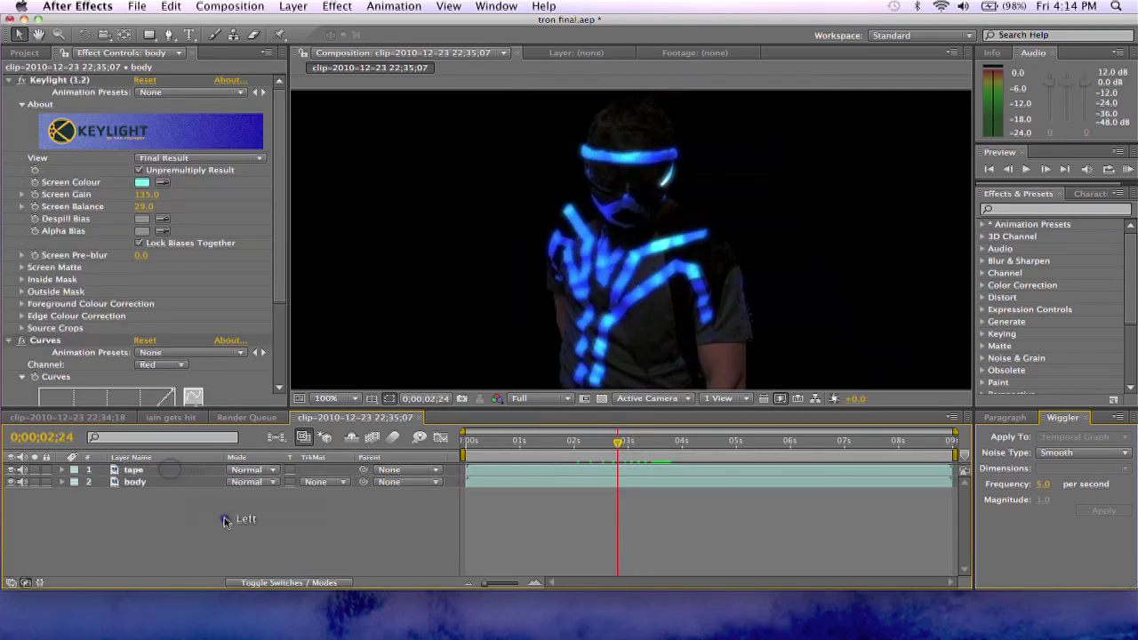
{"action": "left_click", "coordinate": [175, 468]}
{"action": "left_click", "coordinate": [165, 484]}
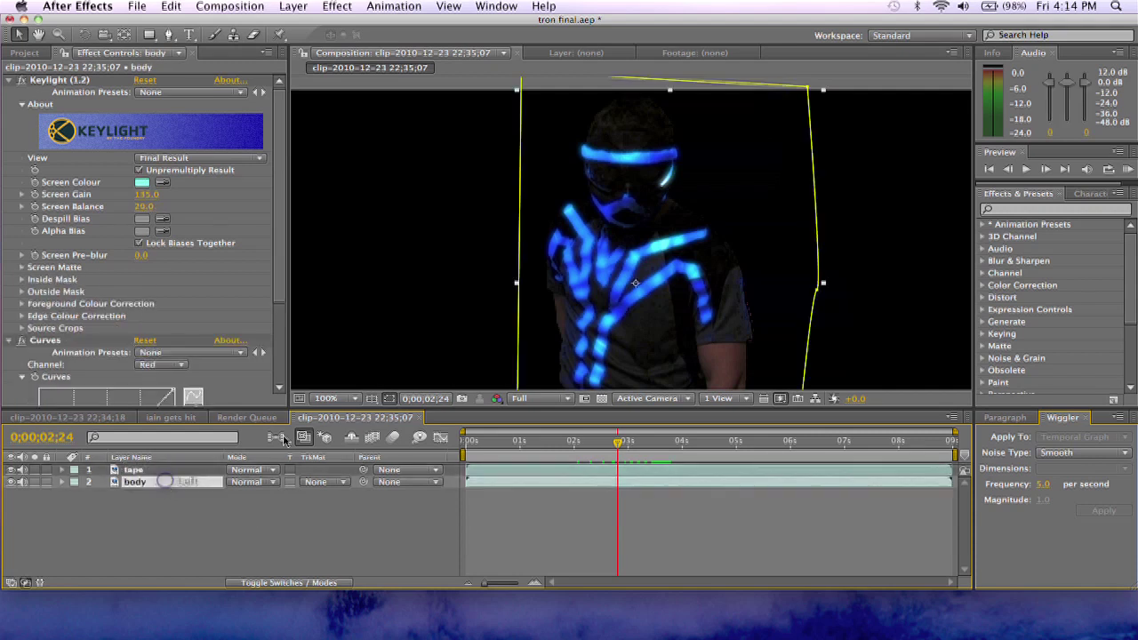
{"action": "left_click", "coordinate": [153, 507]}
{"action": "left_click", "coordinate": [151, 484]}
{"action": "left_click", "coordinate": [173, 470], "text": "shift"}
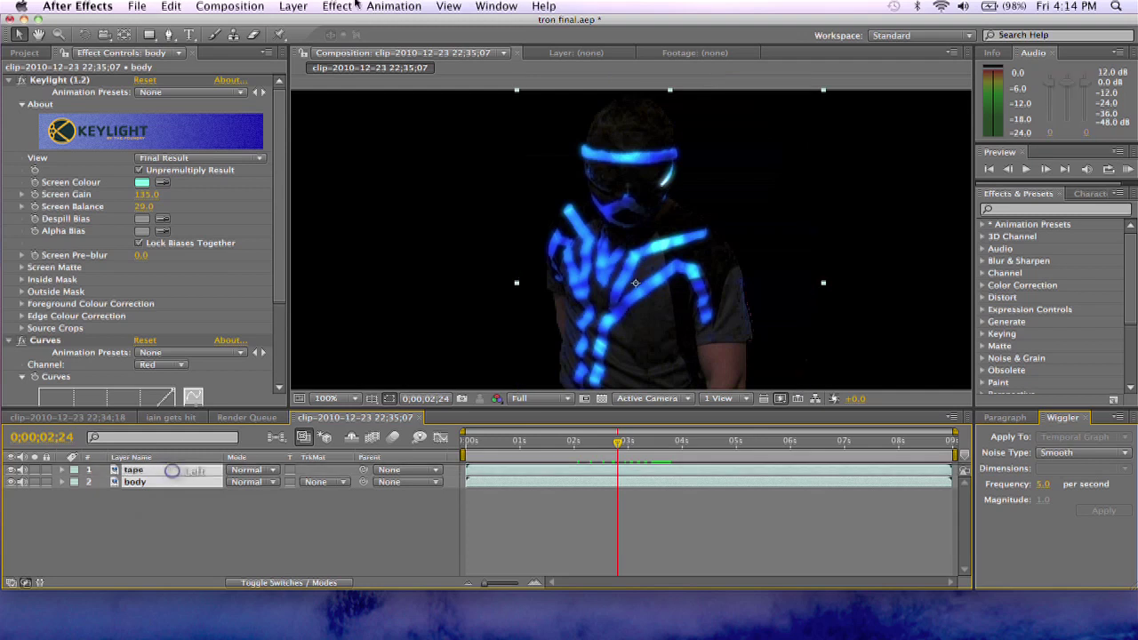
{"action": "left_click", "coordinate": [293, 6]}
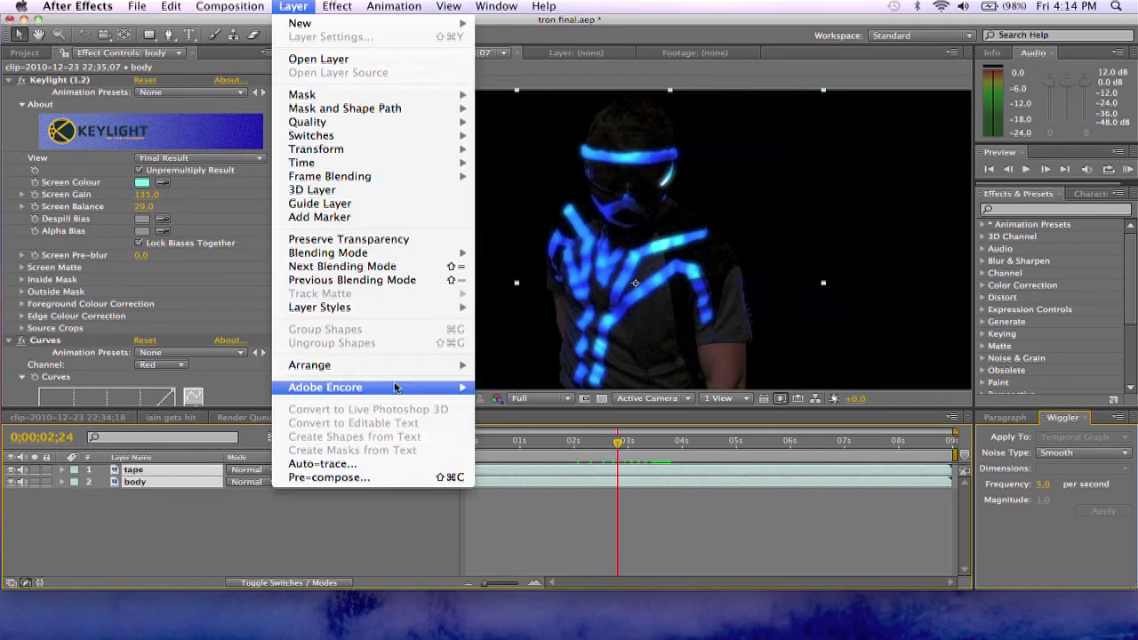
{"action": "left_click", "coordinate": [356, 477]}
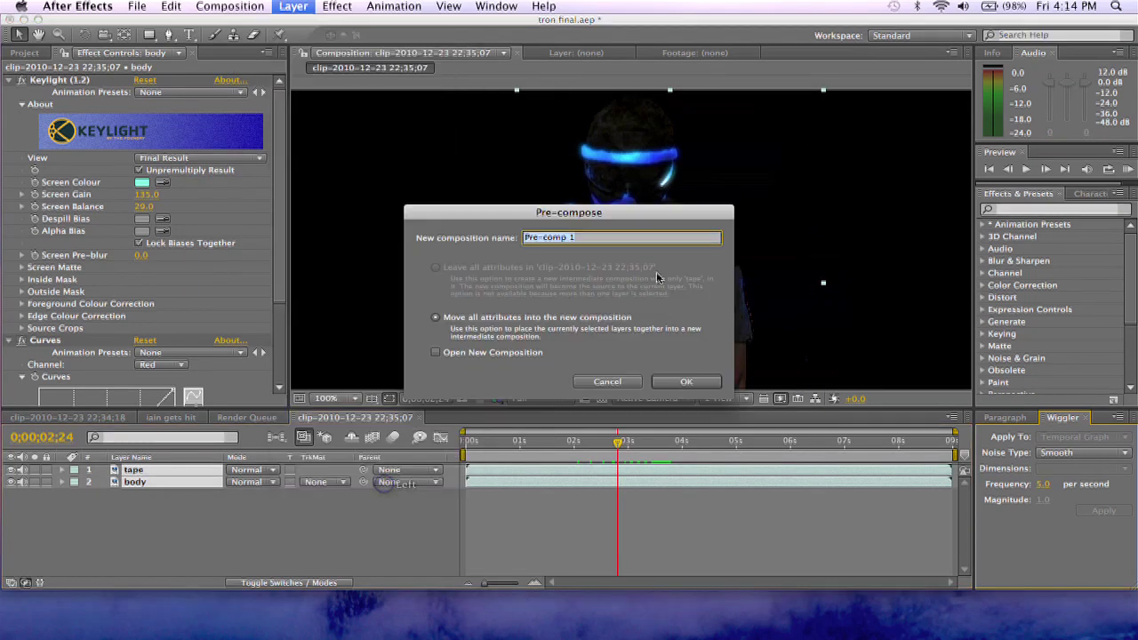
{"action": "left_click", "coordinate": [684, 384]}
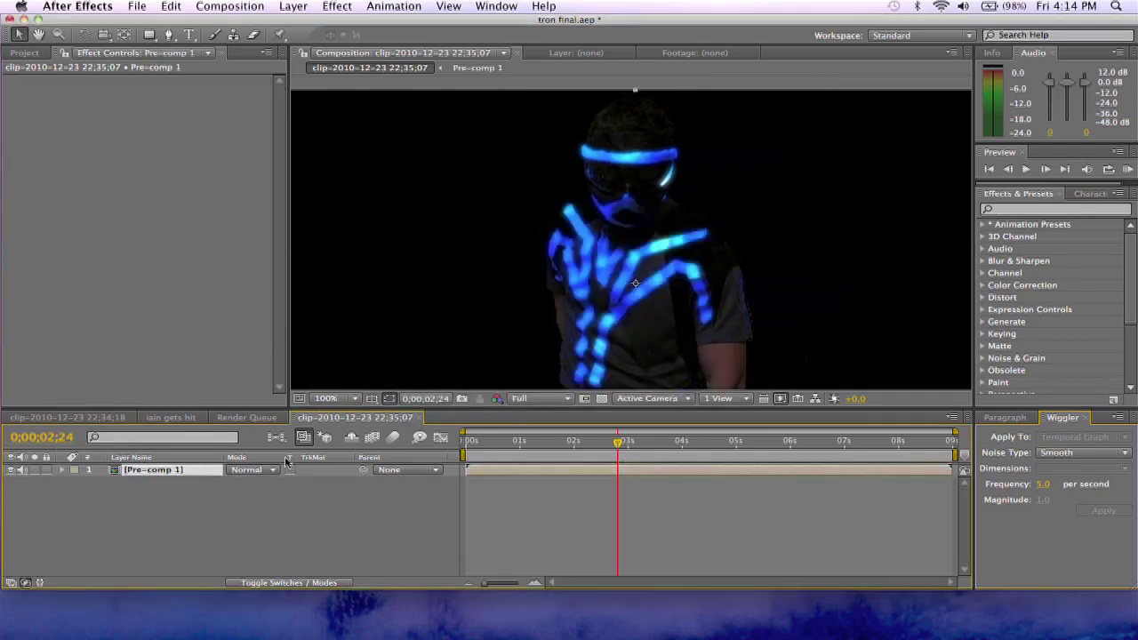
{"action": "left_click", "coordinate": [229, 6]}
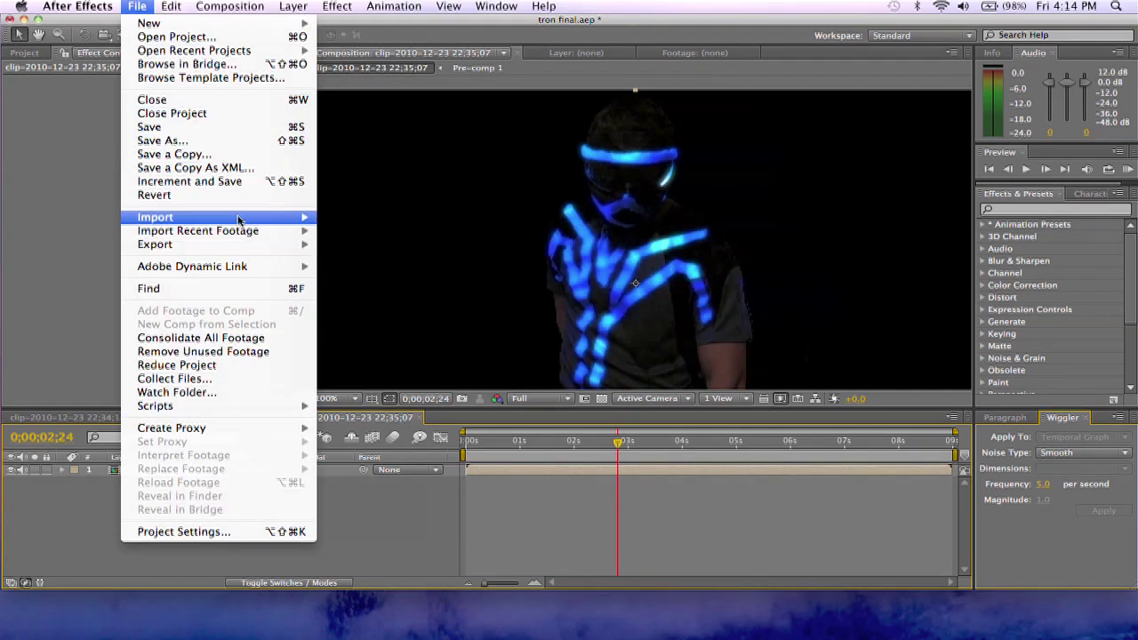
{"action": "mouse_move", "coordinate": [257, 217]}
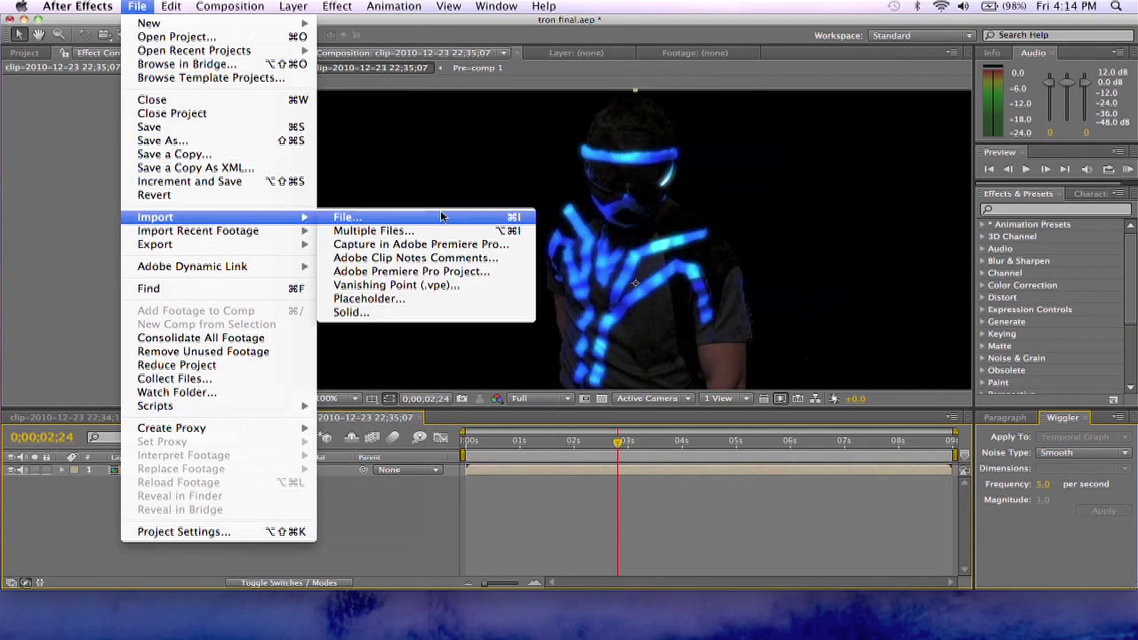
{"action": "left_click", "coordinate": [442, 217]}
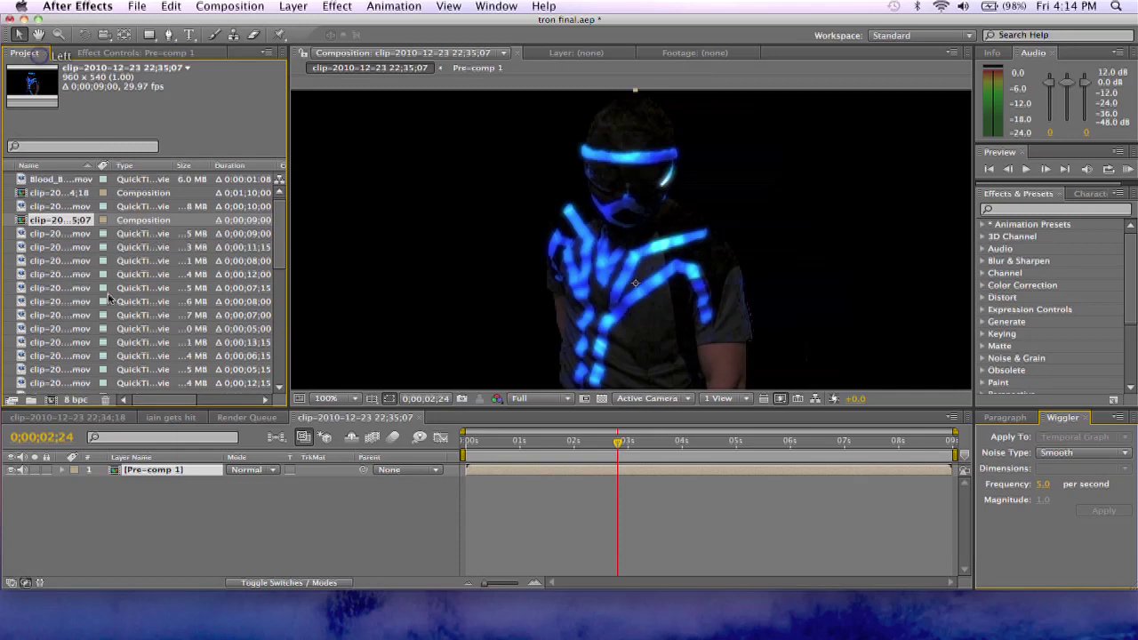
Step: Place the tron-legacy wallpaper JPEG beneath Pre-comp 1 as the background and check the composite across the clip
{"action": "scroll", "coordinate": [105, 343], "scroll_direction": "down", "scroll_amount": 1}
{"action": "scroll", "coordinate": [104, 344], "scroll_direction": "down", "scroll_amount": 5}
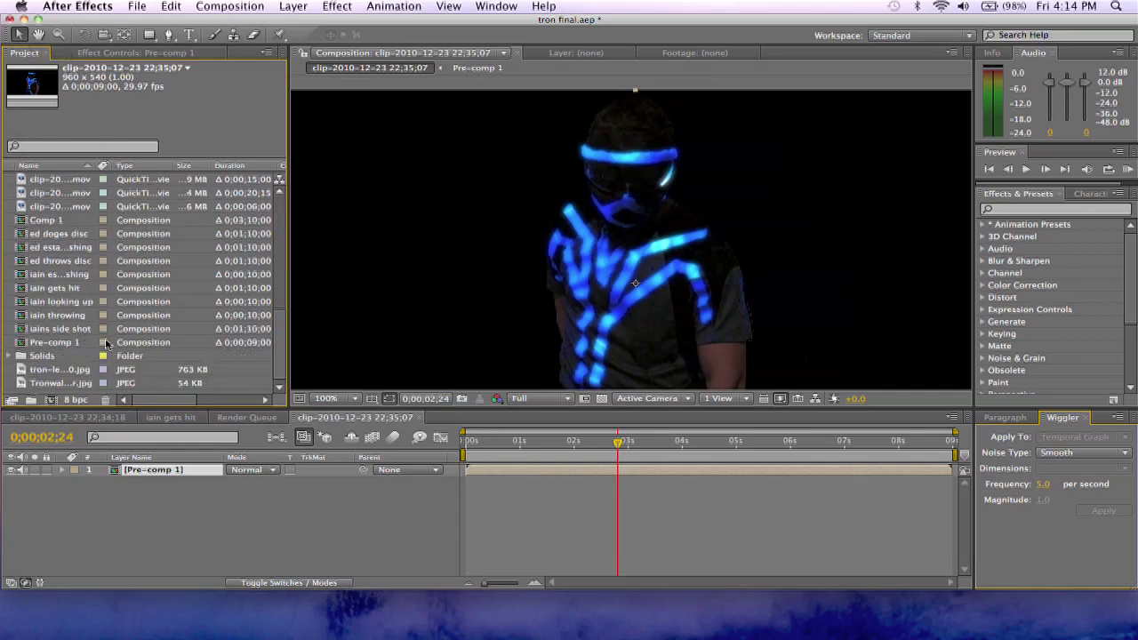
{"action": "left_click_drag", "start_coordinate": [24, 374], "coordinate": [140, 519]}
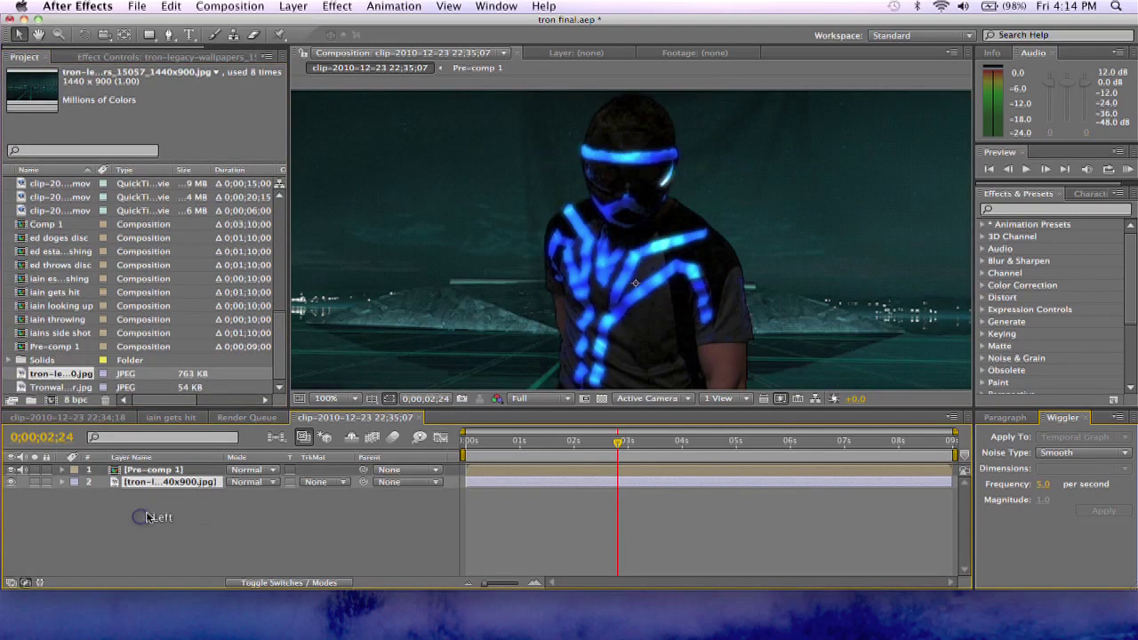
{"action": "left_click_drag", "start_coordinate": [576, 440], "coordinate": [646, 441]}
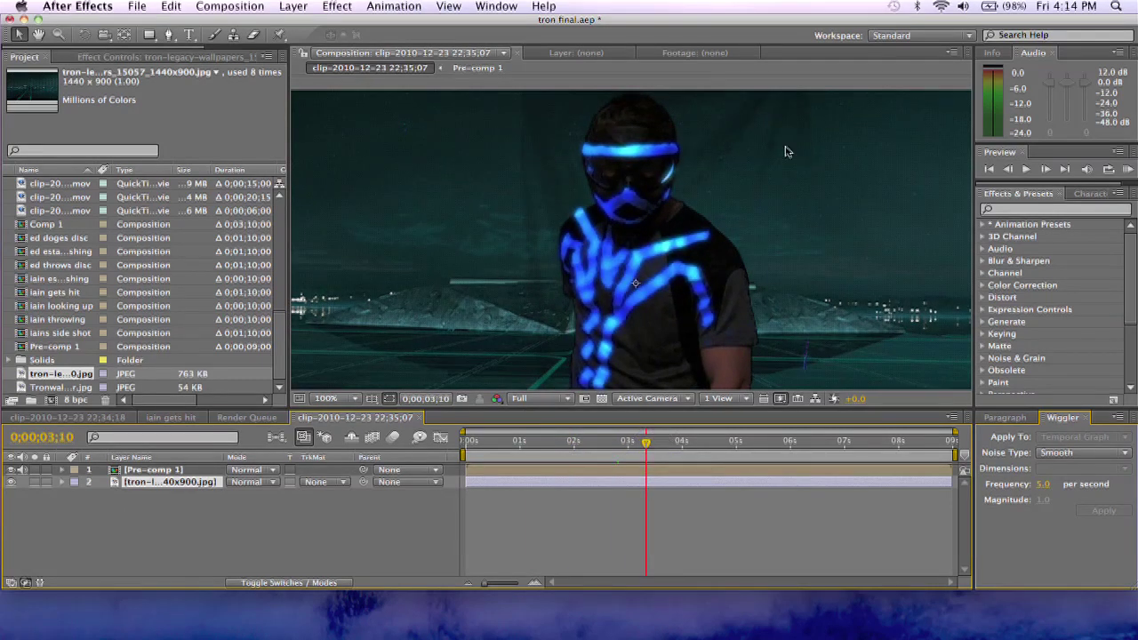
{"action": "left_click_drag", "start_coordinate": [646, 441], "coordinate": [570, 441]}
Step: At 0;00;02;16, scale Pre-comp 1 down and position the figure right of centre, cut off by the background's lower edge
{"action": "scroll", "coordinate": [659, 327], "scroll_direction": "down", "scroll_amount": 1}
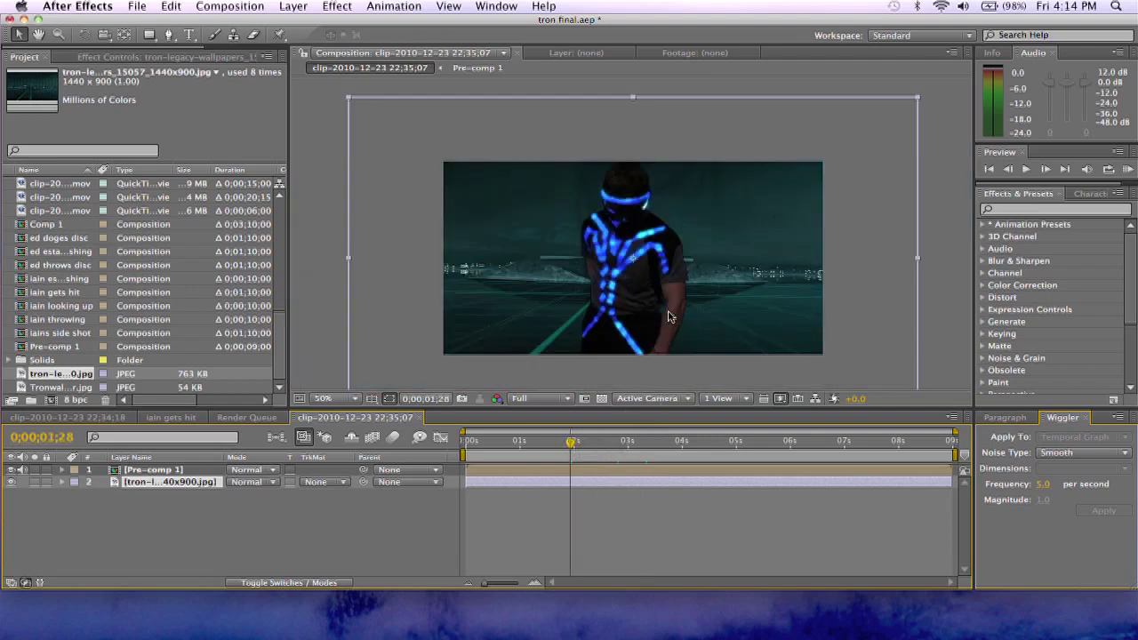
{"action": "left_click_drag", "start_coordinate": [570, 441], "coordinate": [603, 441]}
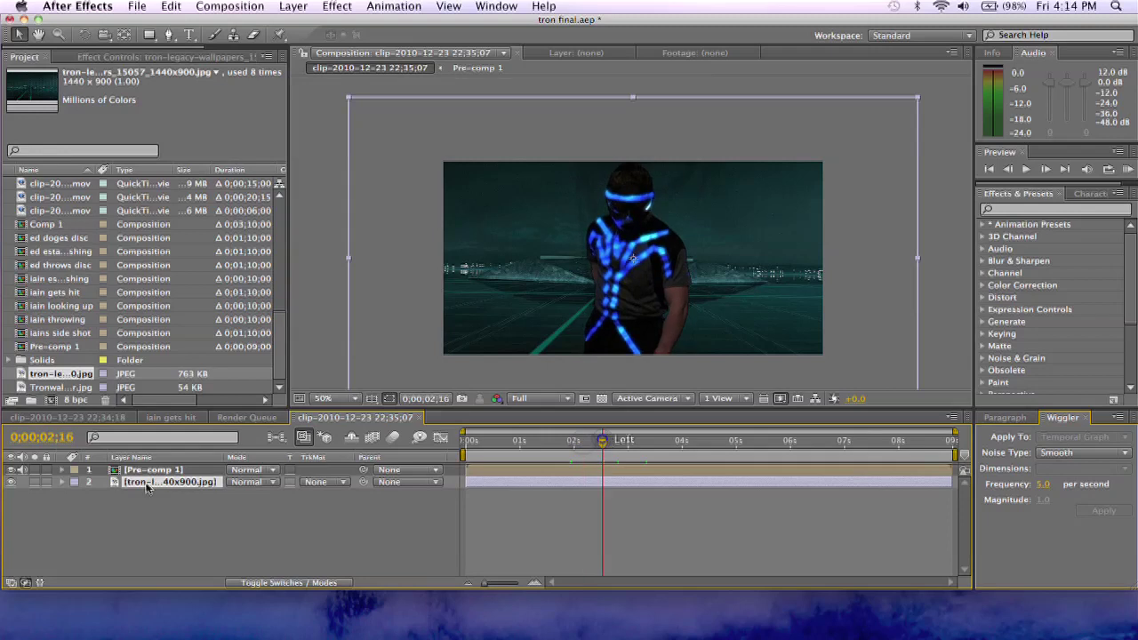
{"action": "left_click", "coordinate": [156, 469]}
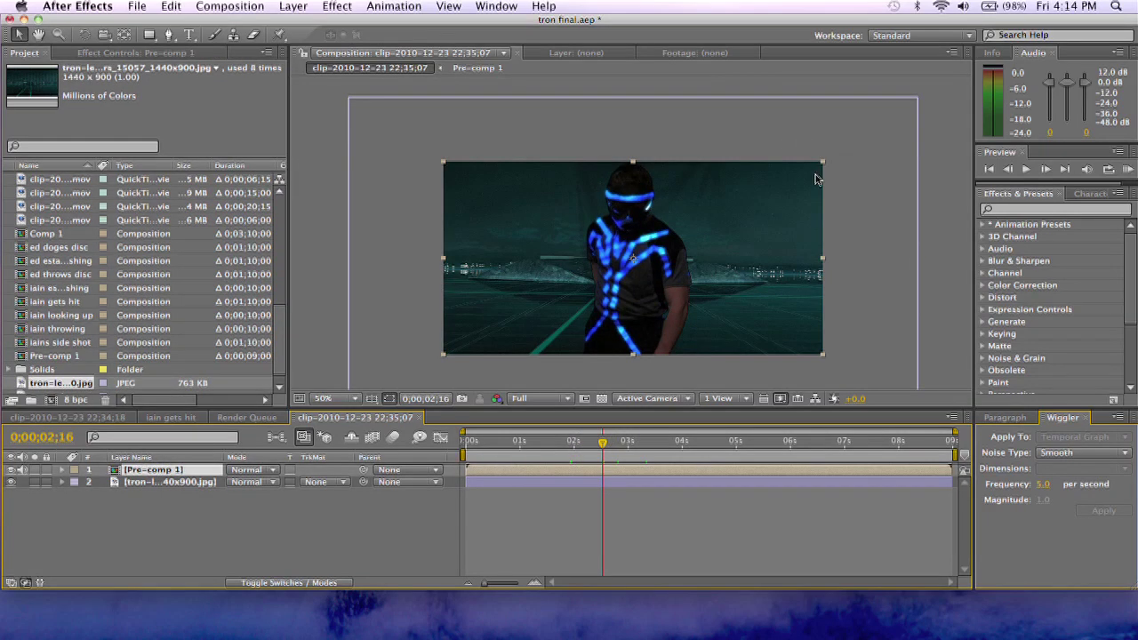
{"action": "left_click_drag", "start_coordinate": [822, 163], "coordinate": [742, 310]}
{"action": "key", "text": "period"}
{"action": "key", "text": "comma"}
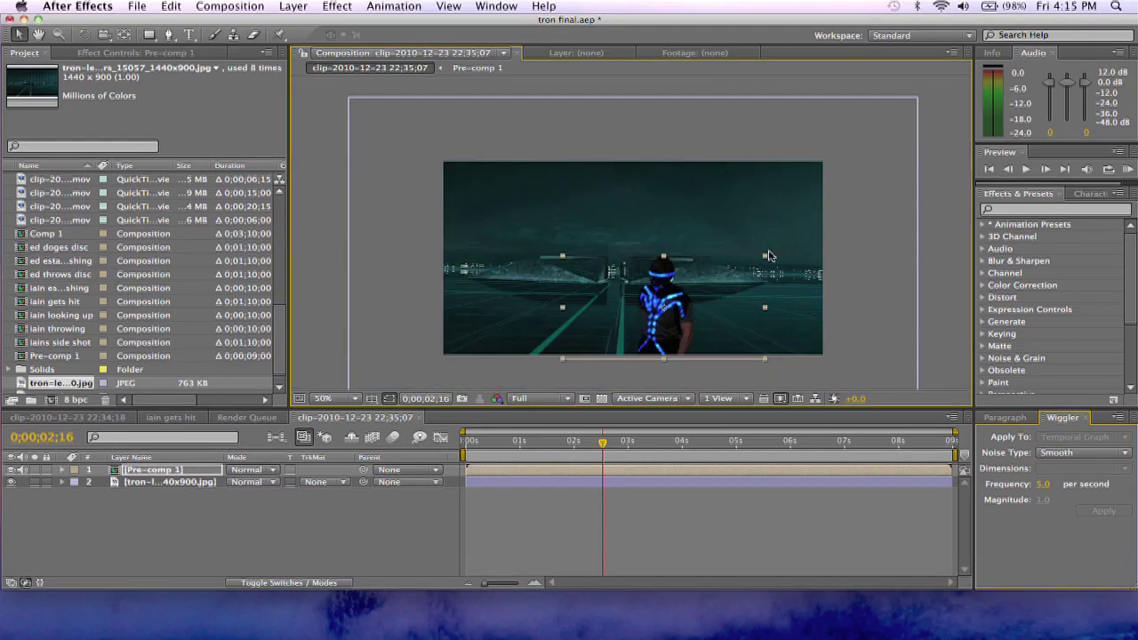
{"action": "left_click_drag", "start_coordinate": [766, 255], "coordinate": [800, 240]}
{"action": "left_click_drag", "start_coordinate": [744, 303], "coordinate": [764, 289]}
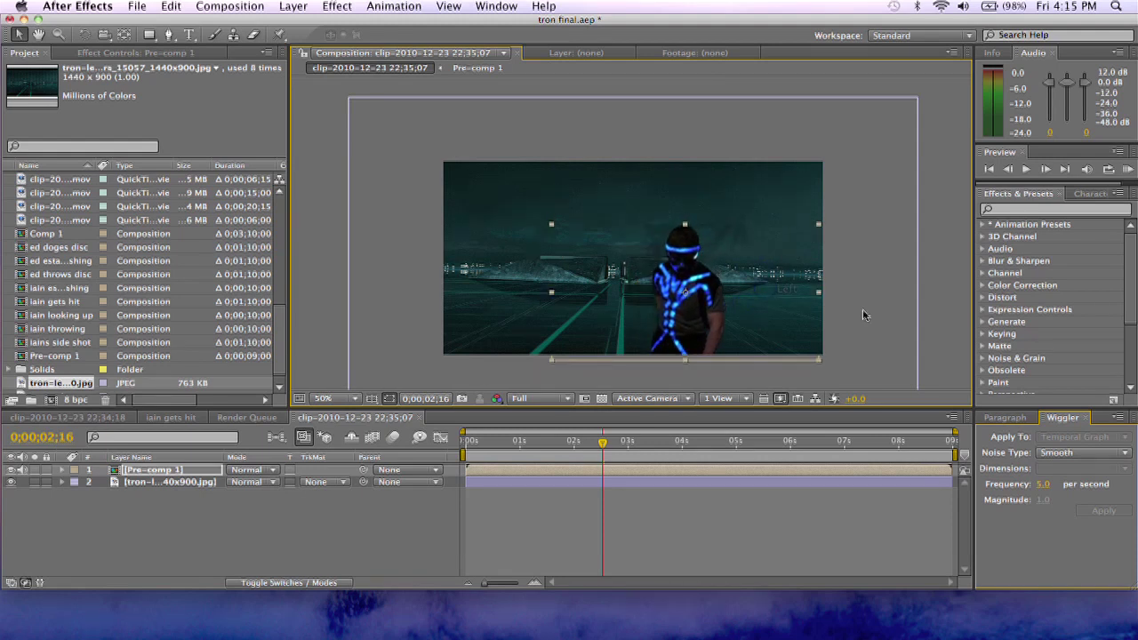
{"action": "key", "text": "period"}
{"action": "key", "text": "space"}
{"action": "left_click_drag", "start_coordinate": [847, 317], "coordinate": [833, 160]}
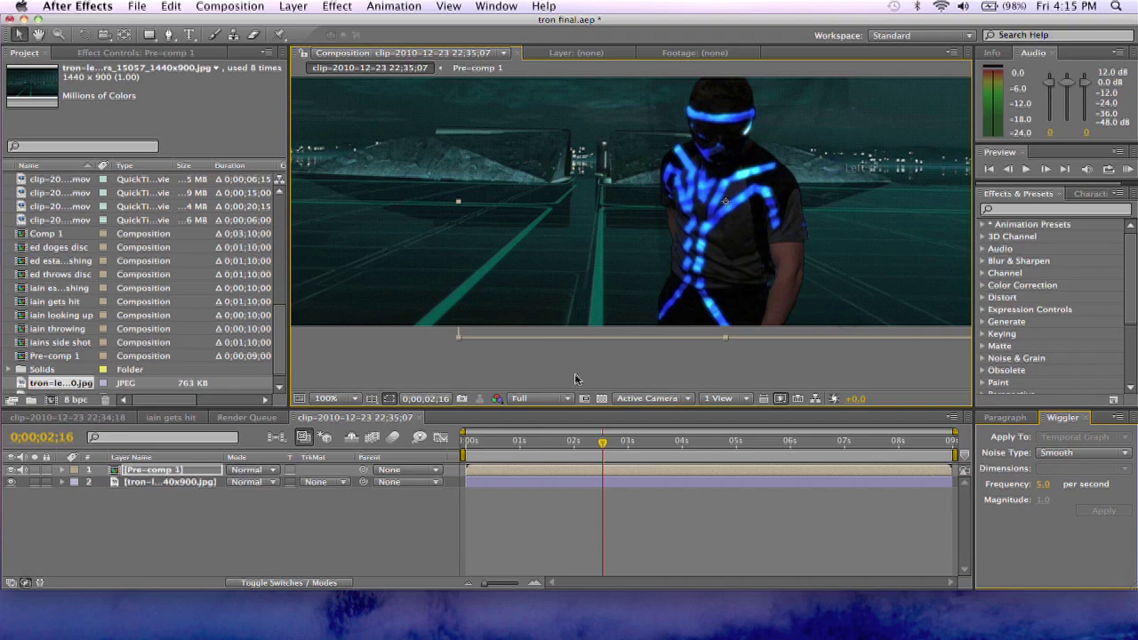